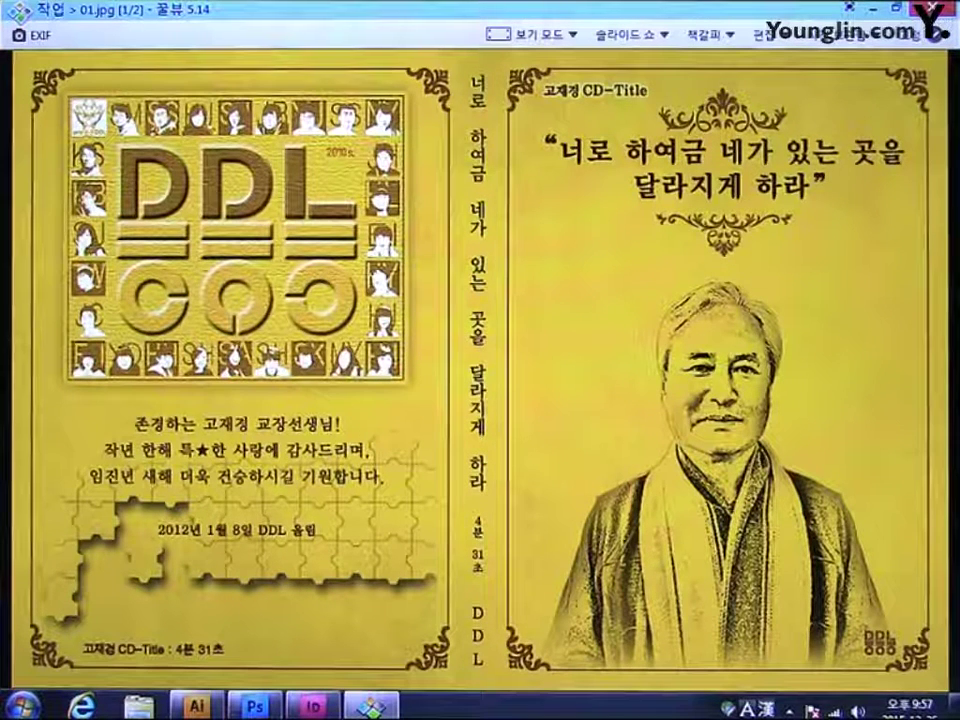
Close the cover preview image and create a new one-artboard CMYK document 267 mm wide and 180 mm high.
key(Escape)
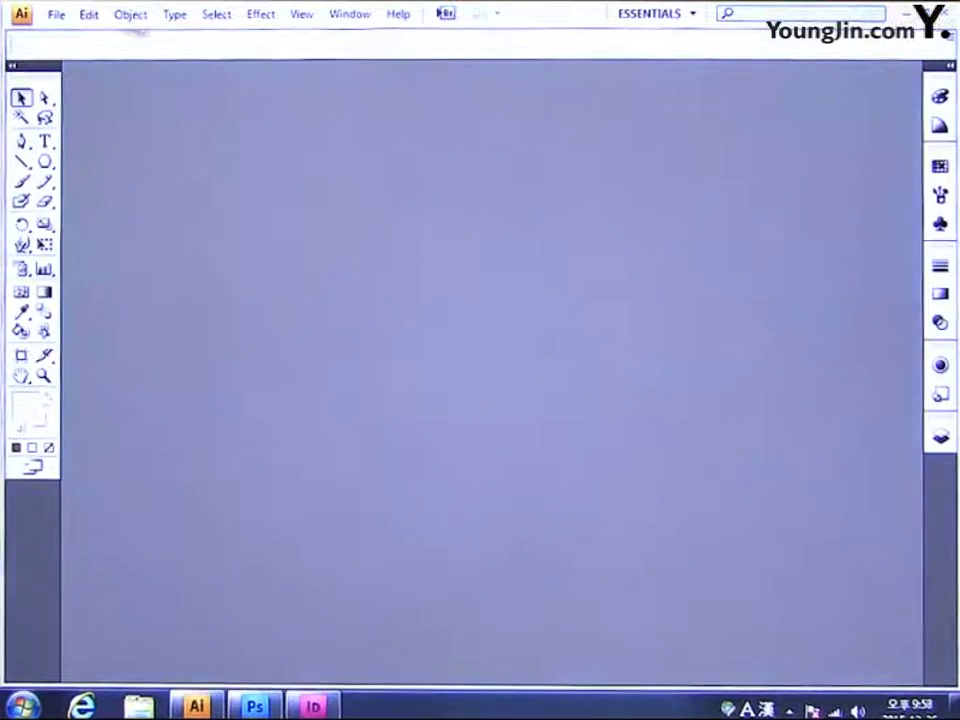
click(62, 16)
click(76, 37)
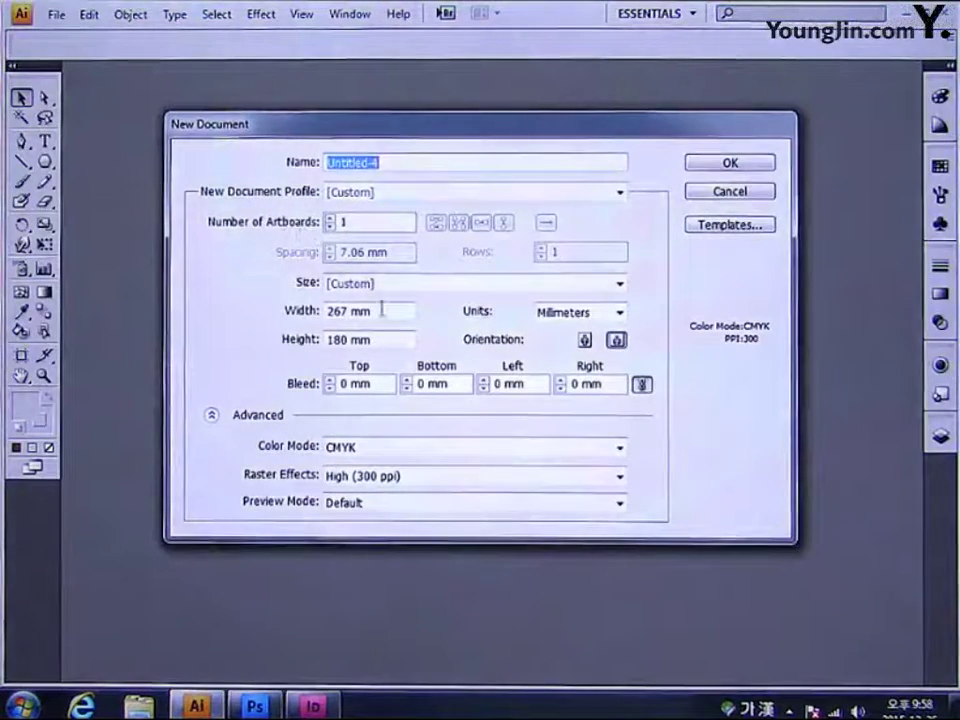
key(Tab)
key(Tab)
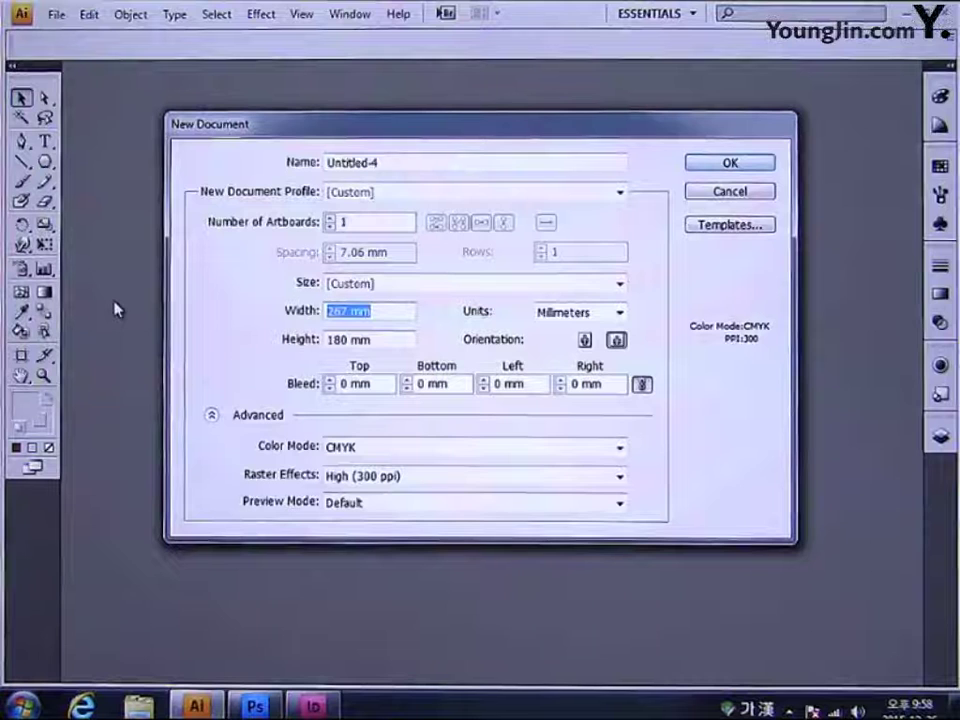
text(2)
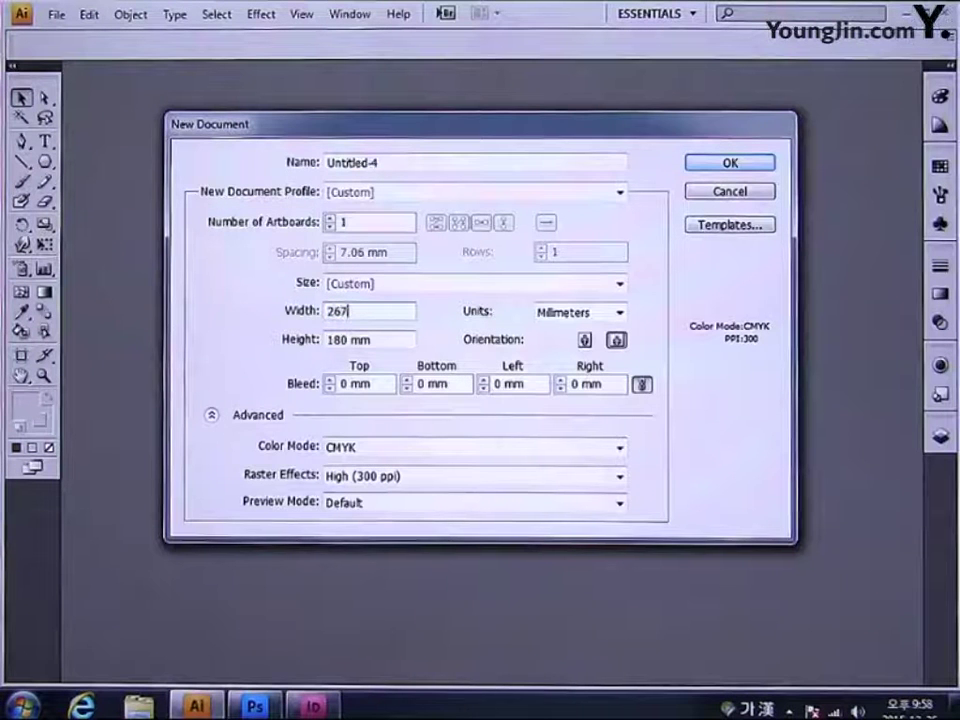
text(67)
key(Tab)
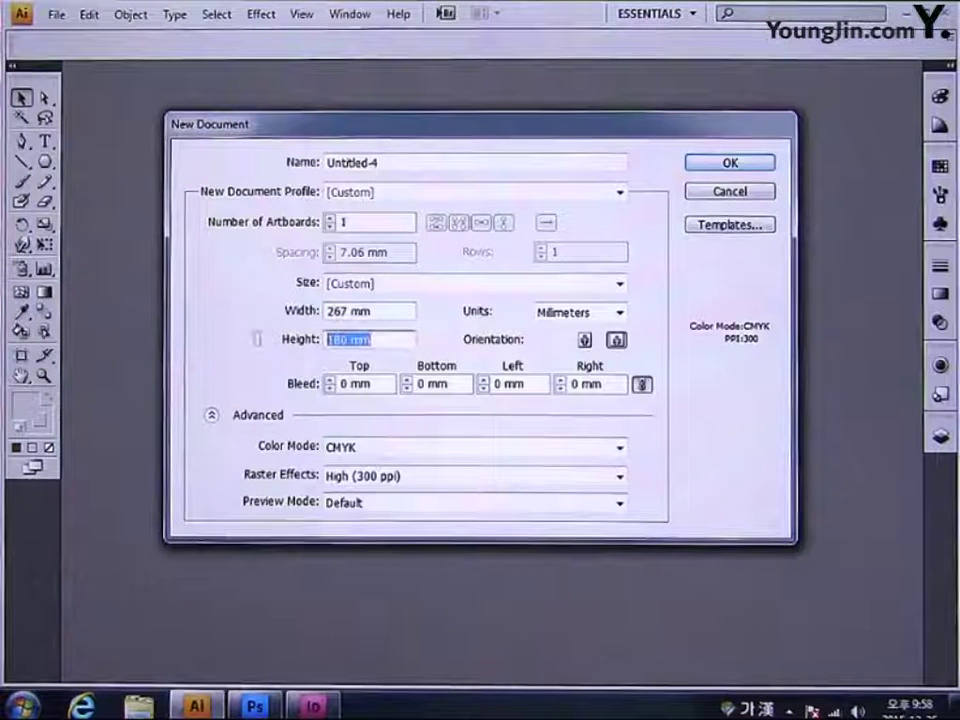
text(180)
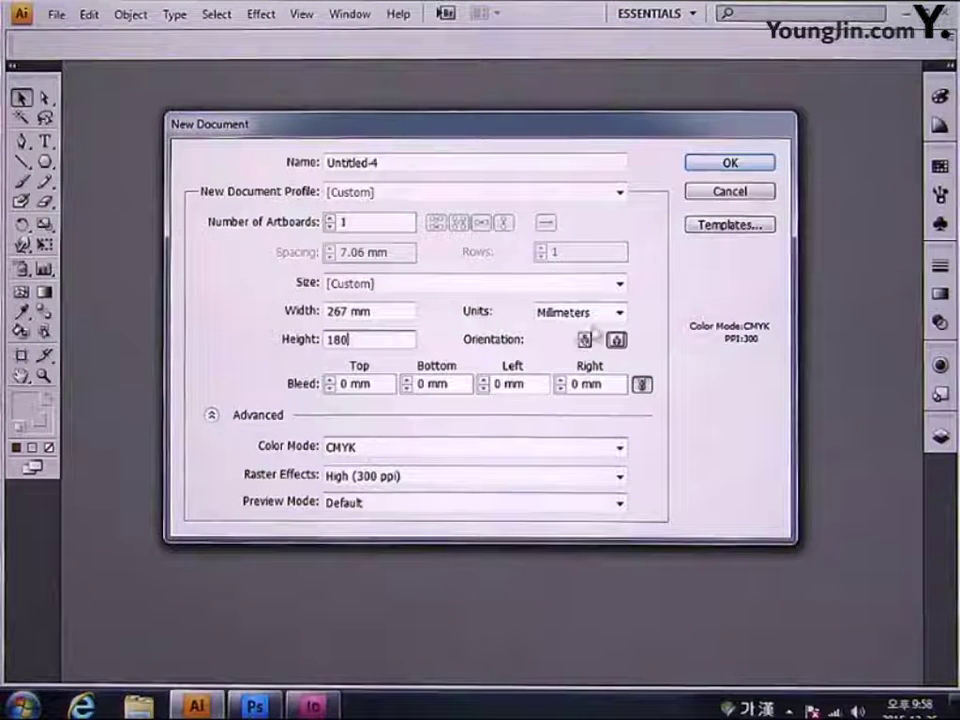
click(728, 164)
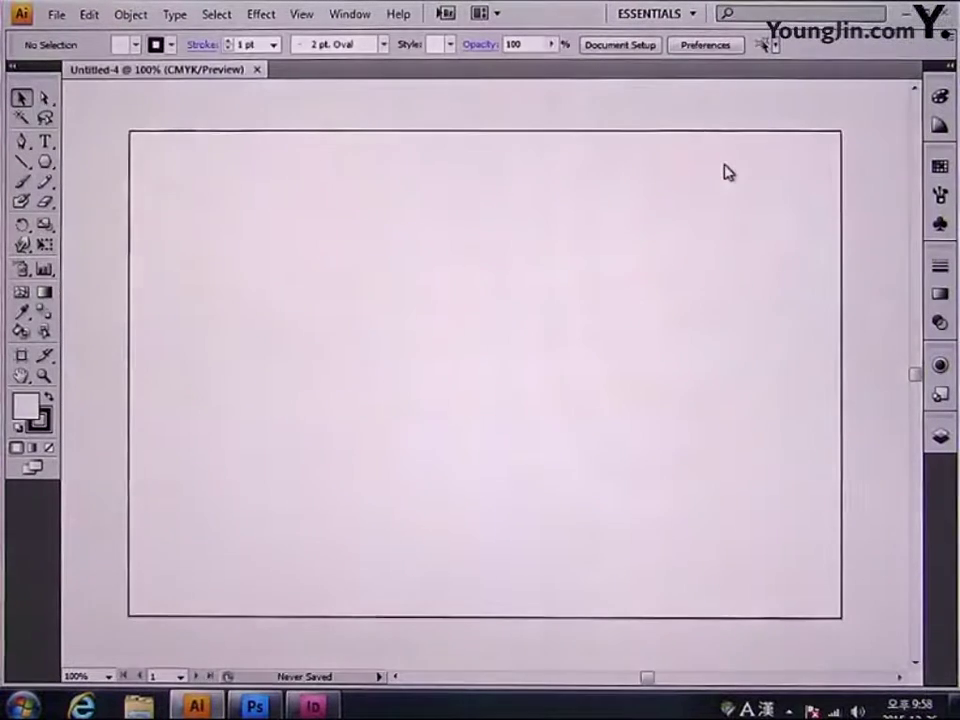
Rename the document's only layer to 그리드.
click(940, 436)
double_click(820, 451)
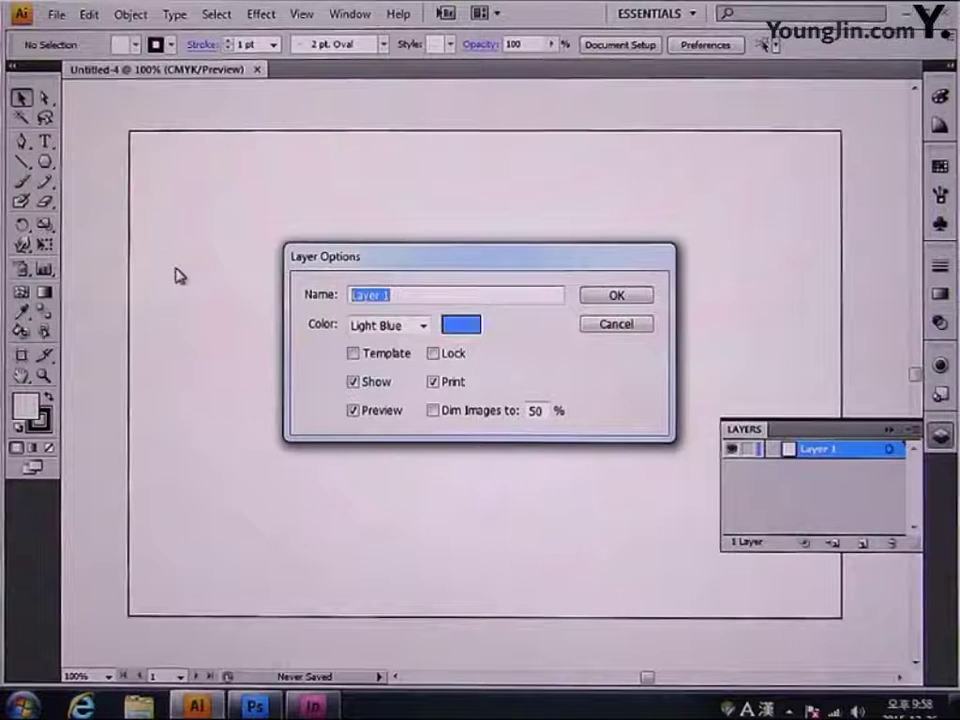
text(그리드)
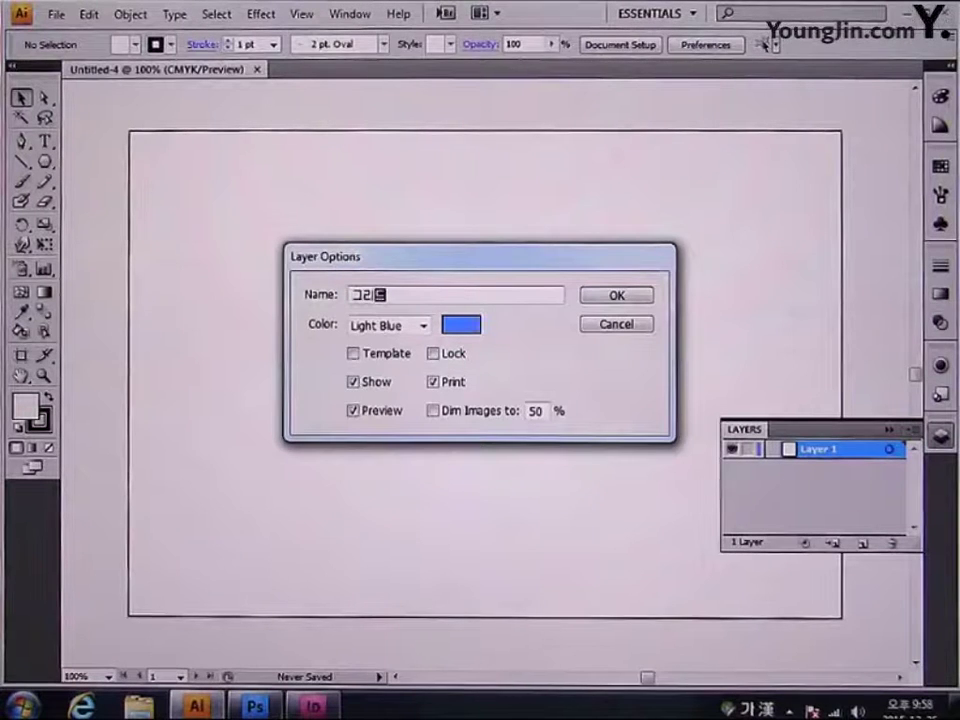
key(Return)
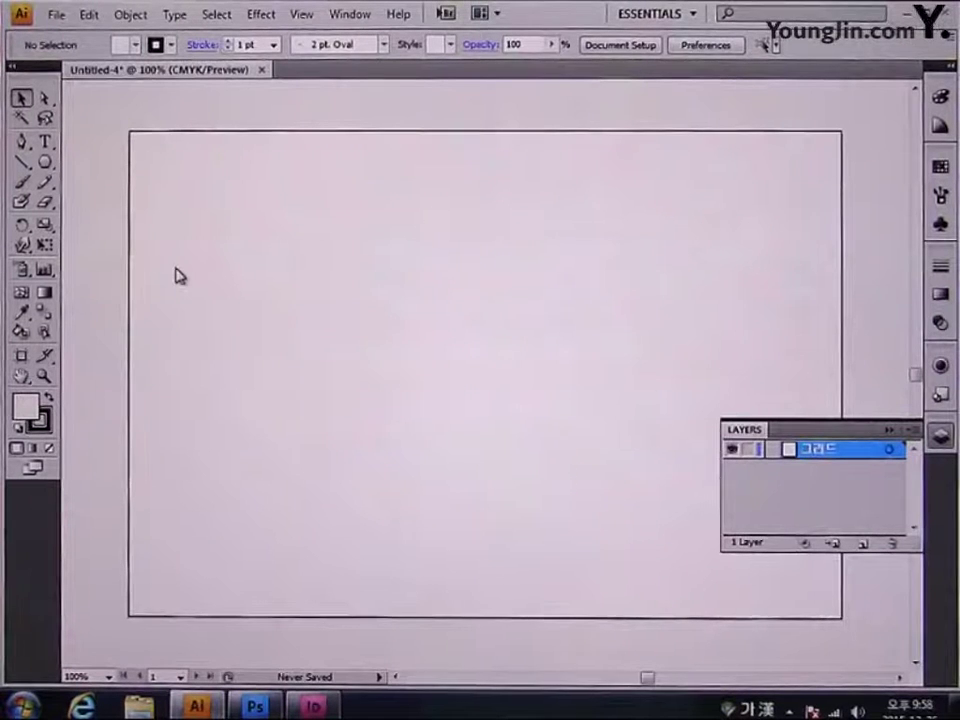
click(948, 440)
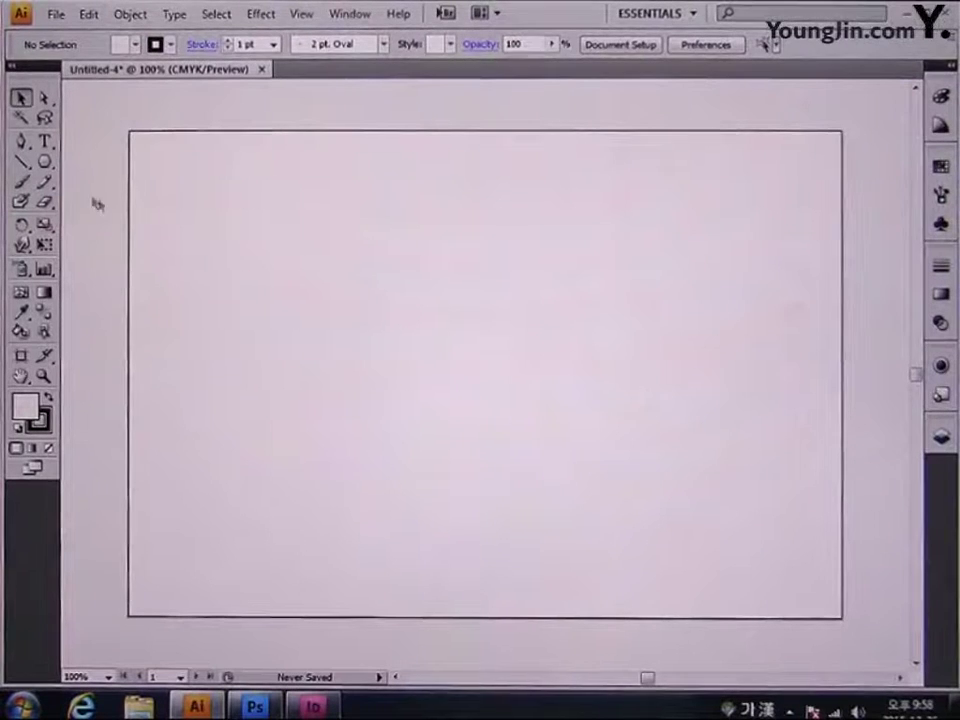
Create a rectangular grid 261 mm wide and 174 mm high with 3 horizontal and 3 vertical dividers.
drag(20, 161, 111, 229)
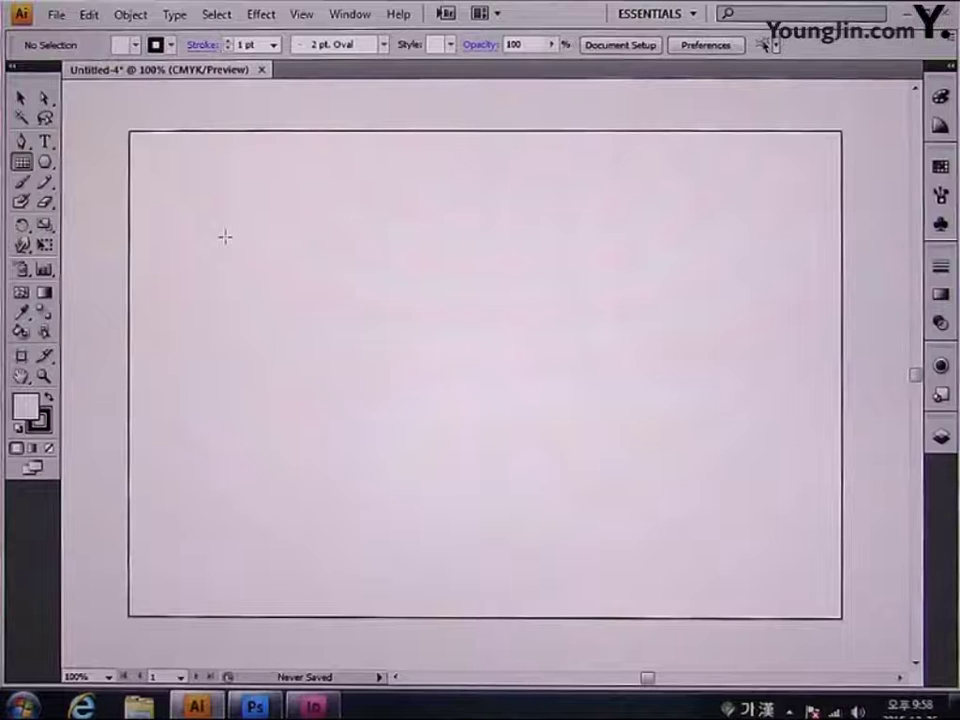
click(146, 151)
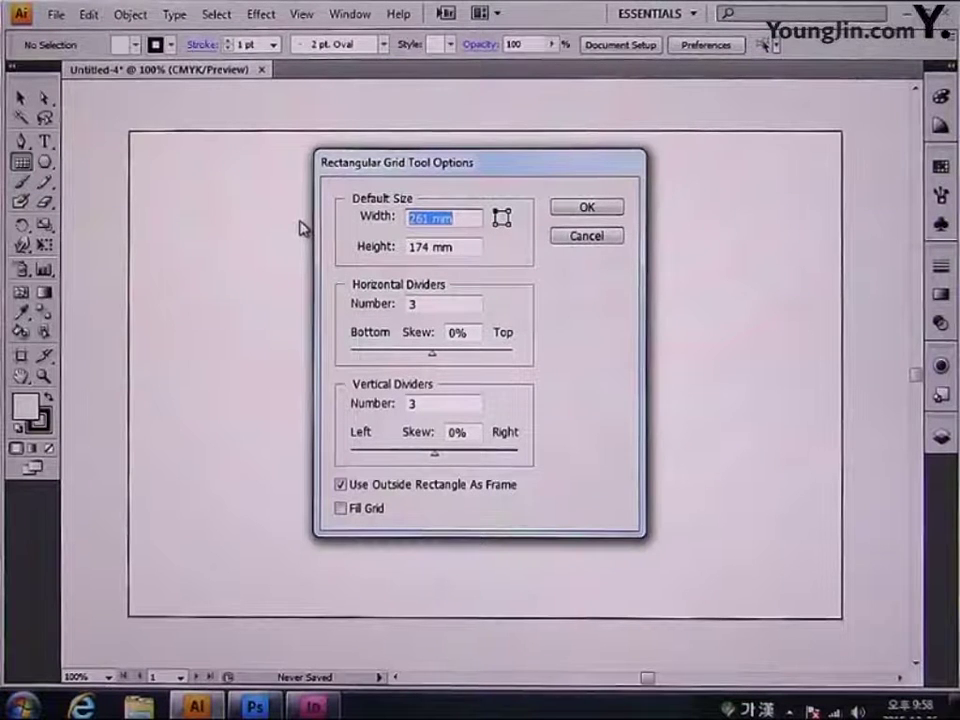
text(261)
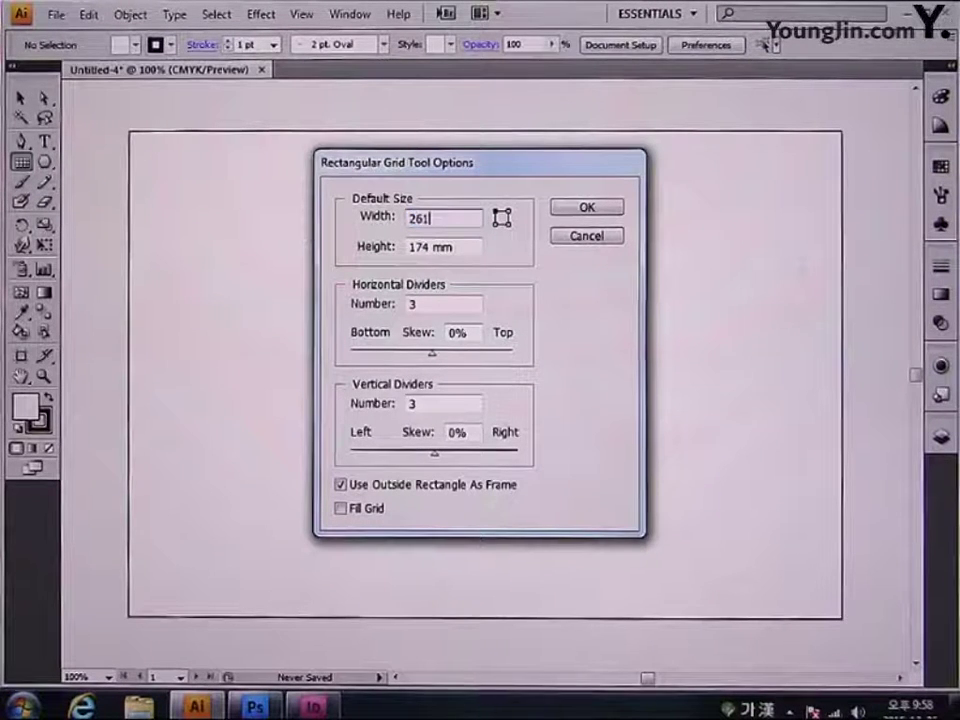
drag(474, 246, 280, 246)
text(174)
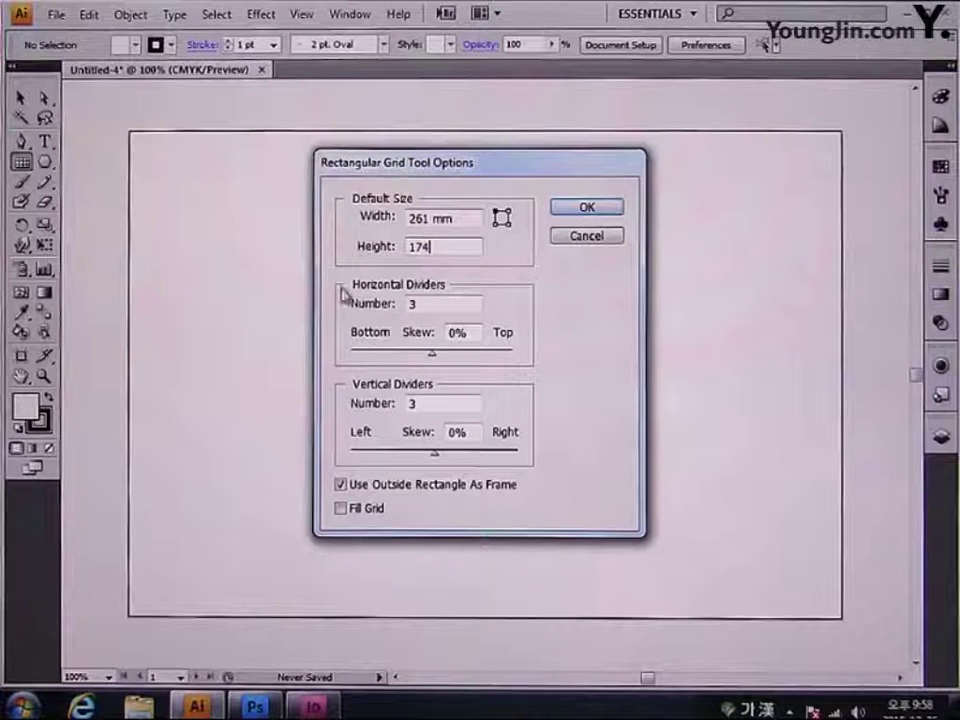
click(418, 304)
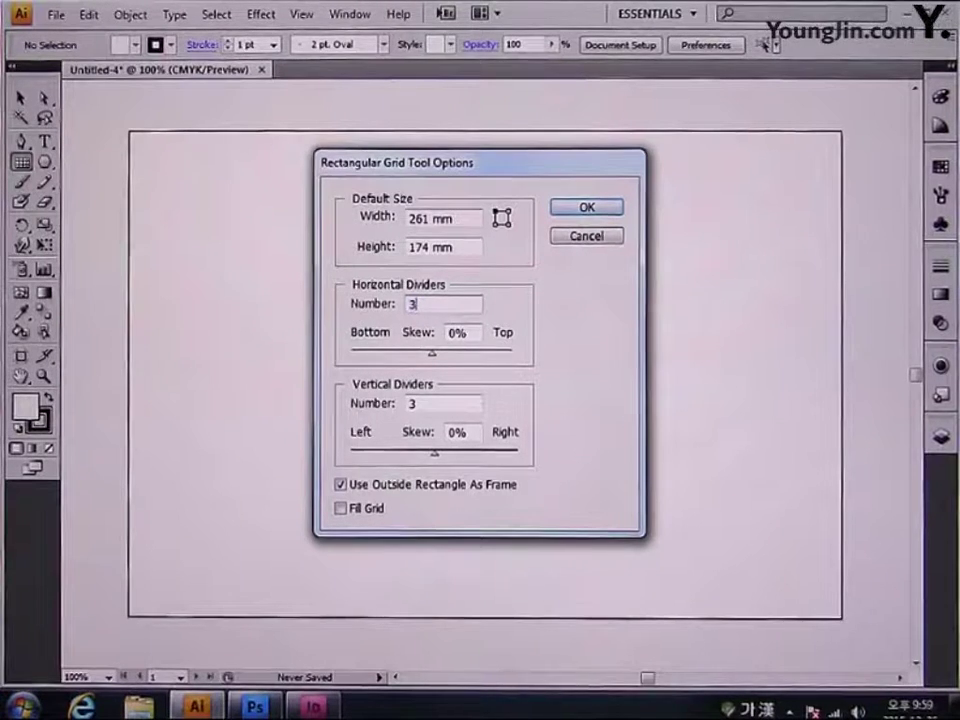
key(Tab)
key(Tab)
text(3)
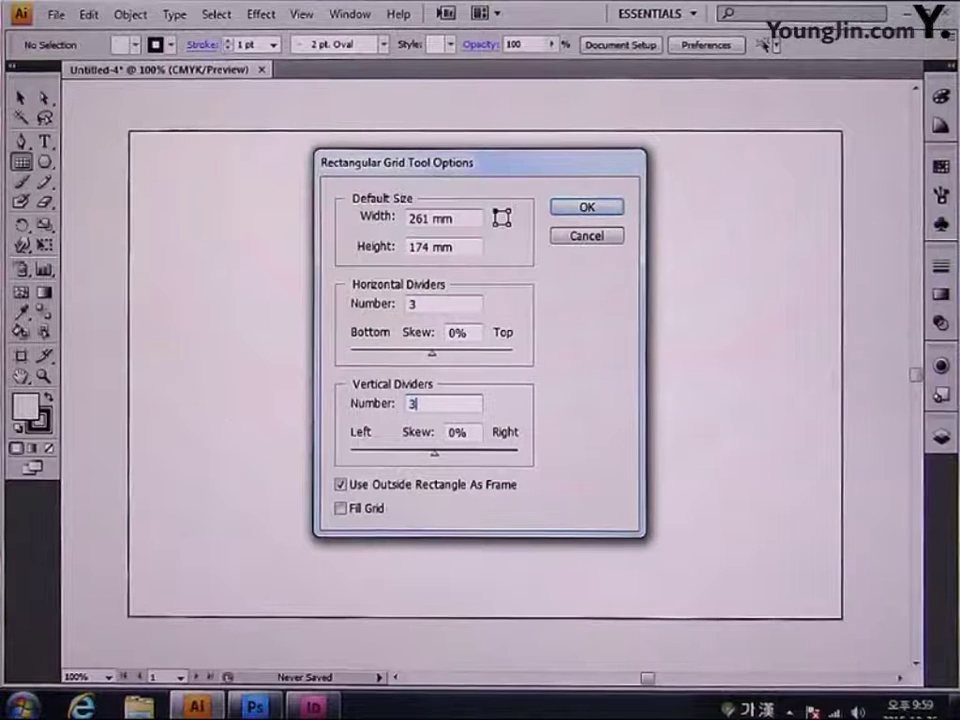
click(586, 212)
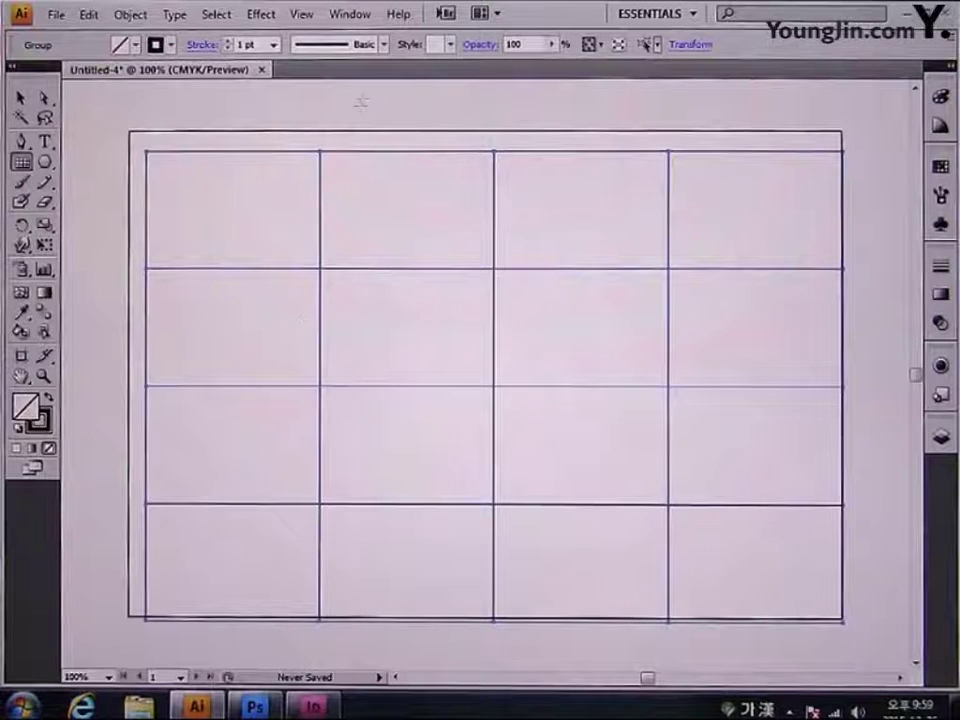
Centre the grid horizontally and vertically on the artboard using Align to Artboard.
click(352, 14)
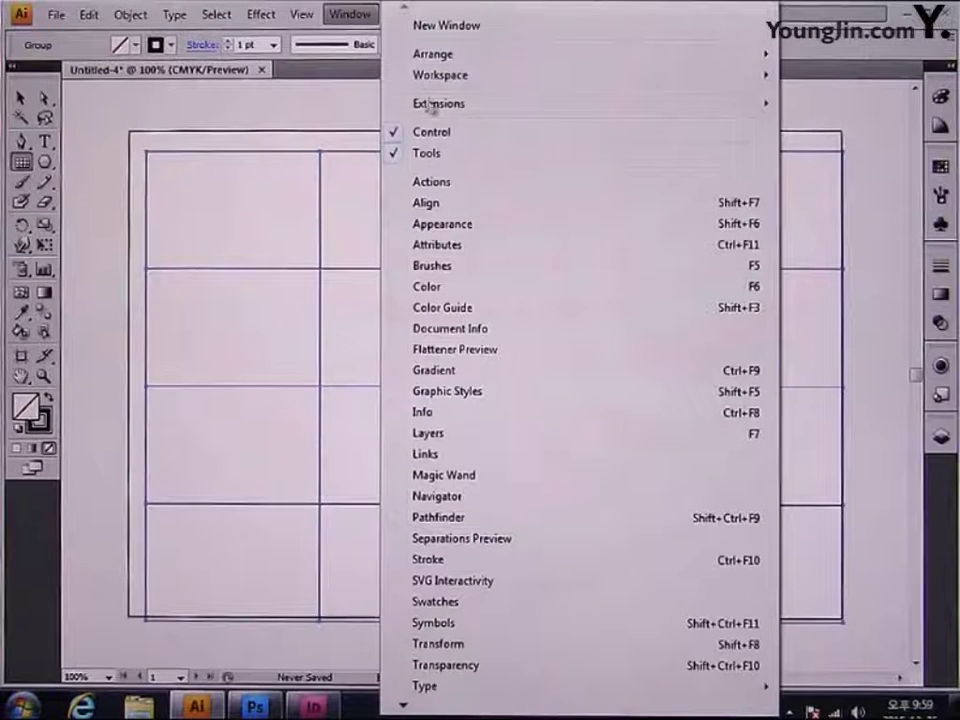
click(442, 205)
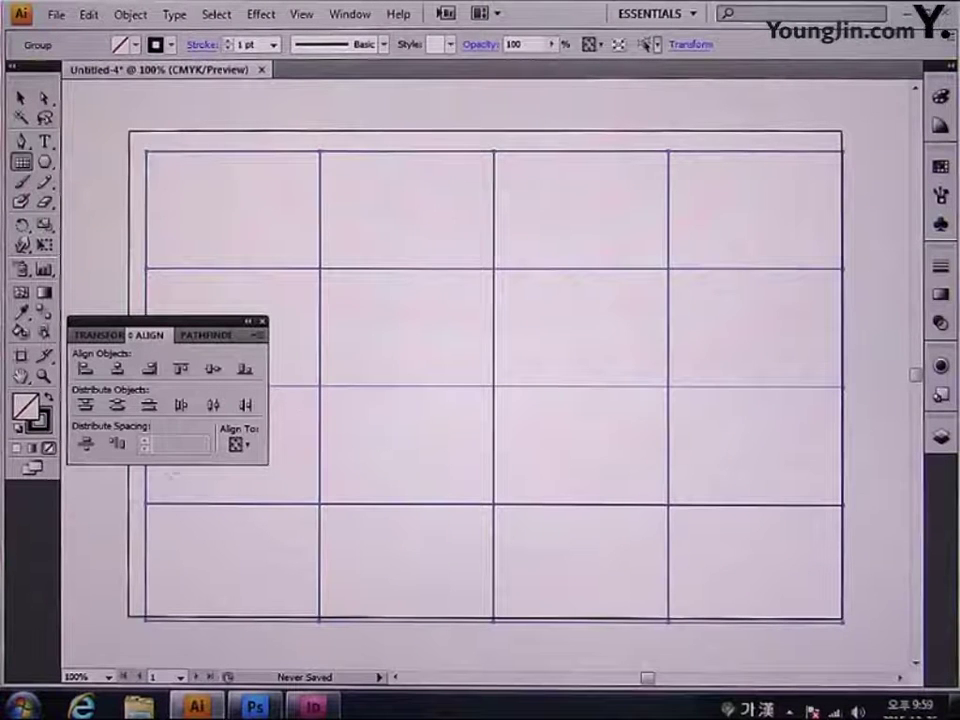
click(240, 445)
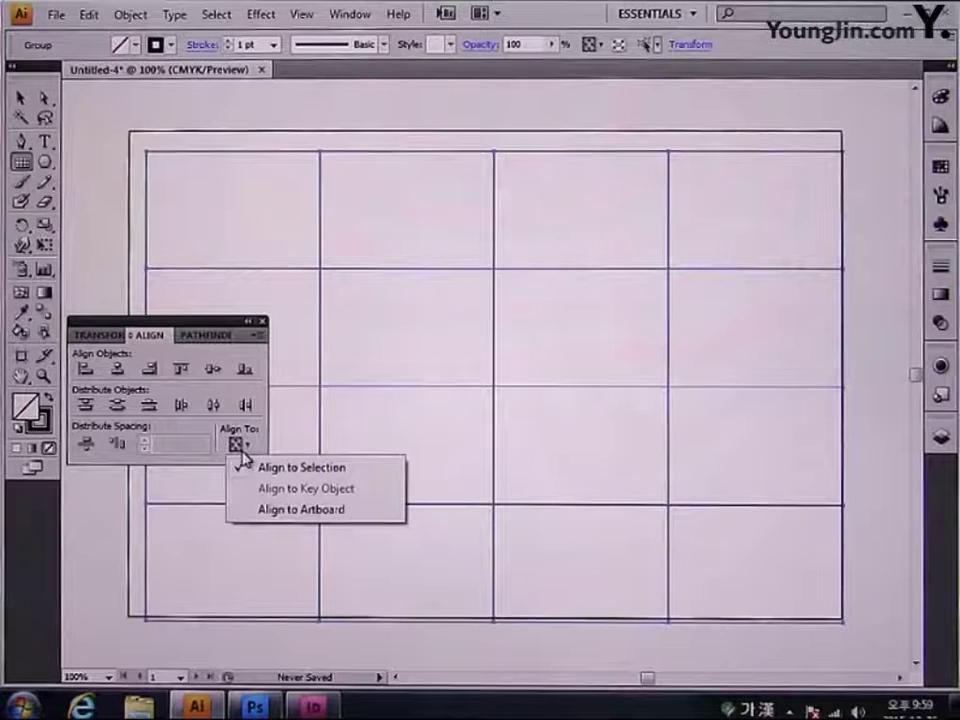
click(320, 510)
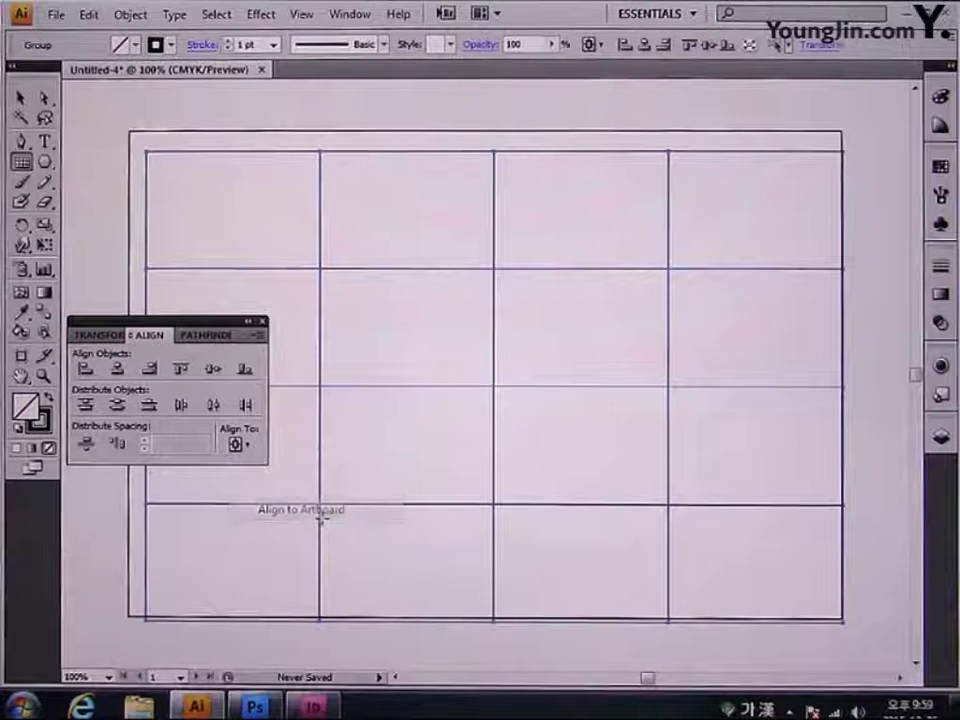
click(117, 368)
click(213, 369)
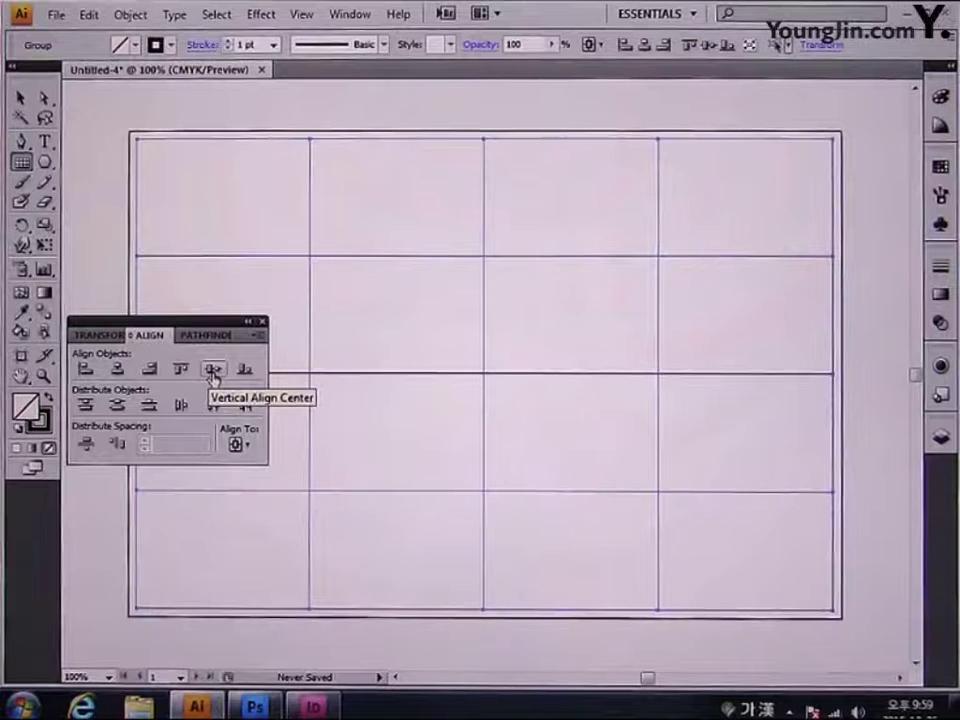
Lock the centred grid and dismiss the alignment options.
click(130, 14)
mouse_move(214, 135)
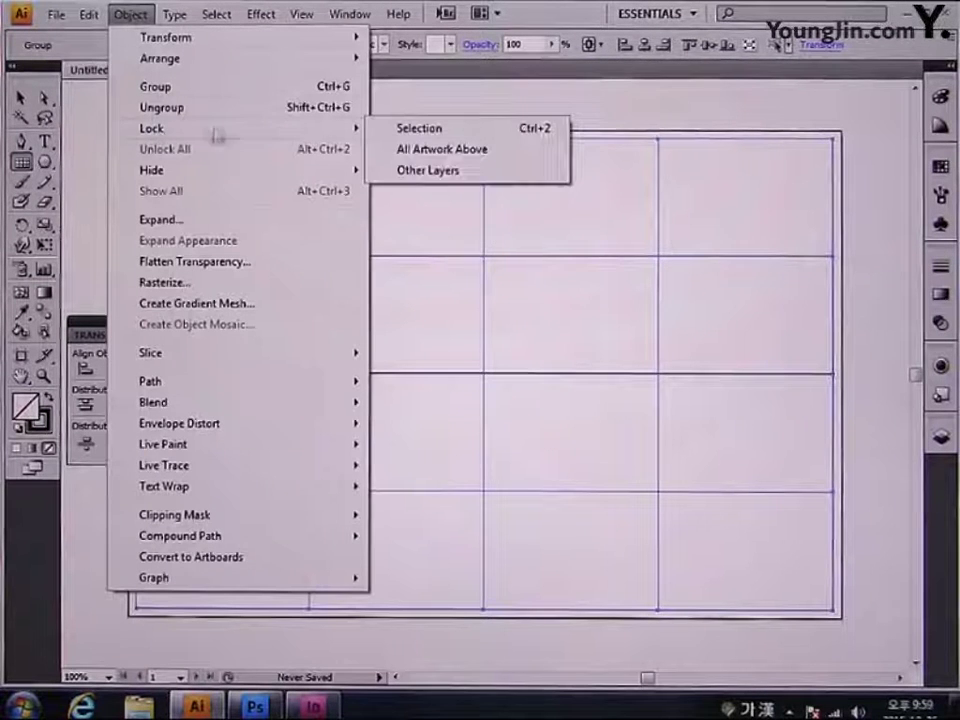
click(421, 134)
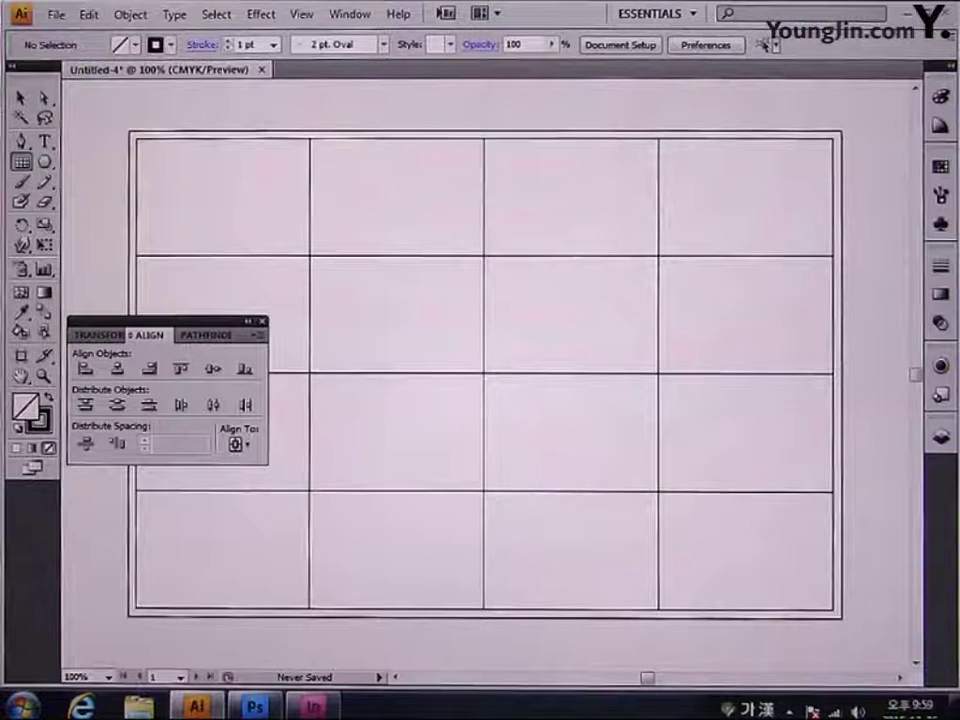
click(262, 321)
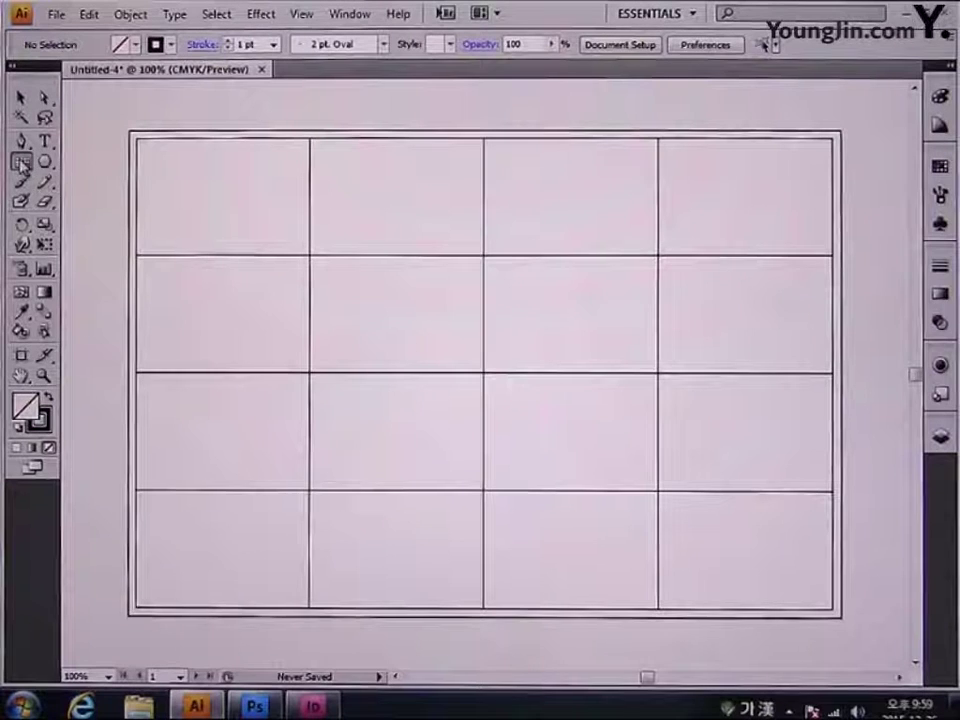
Draw seven parallel diagonal lines through the grid intersections, sloping down from the left and top edges to the bottom and right edges.
drag(20, 161, 70, 162)
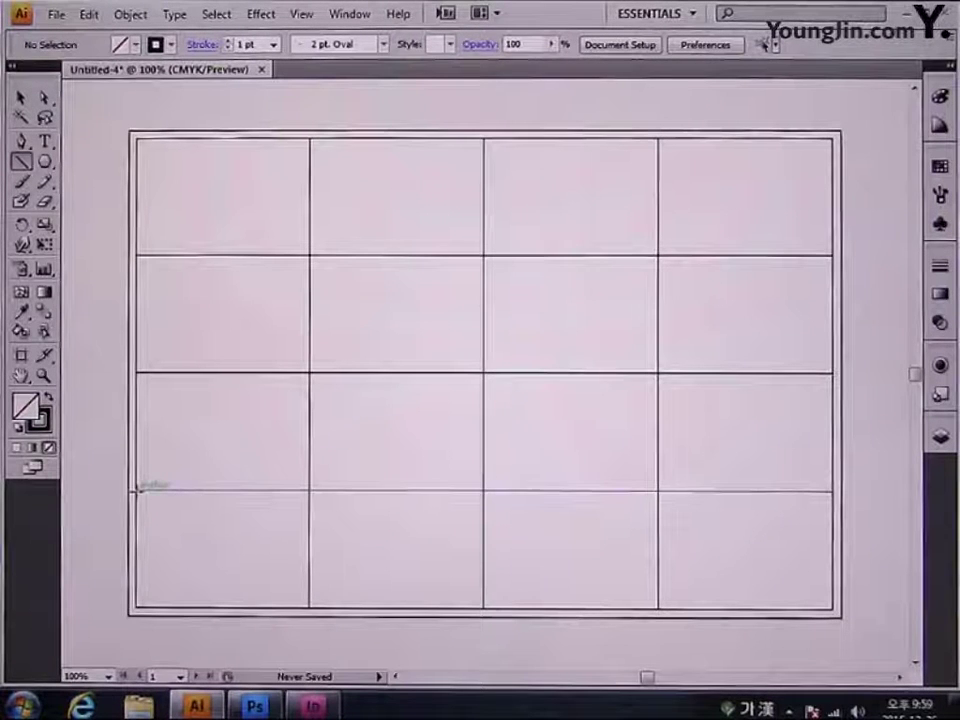
drag(137, 490, 309, 606)
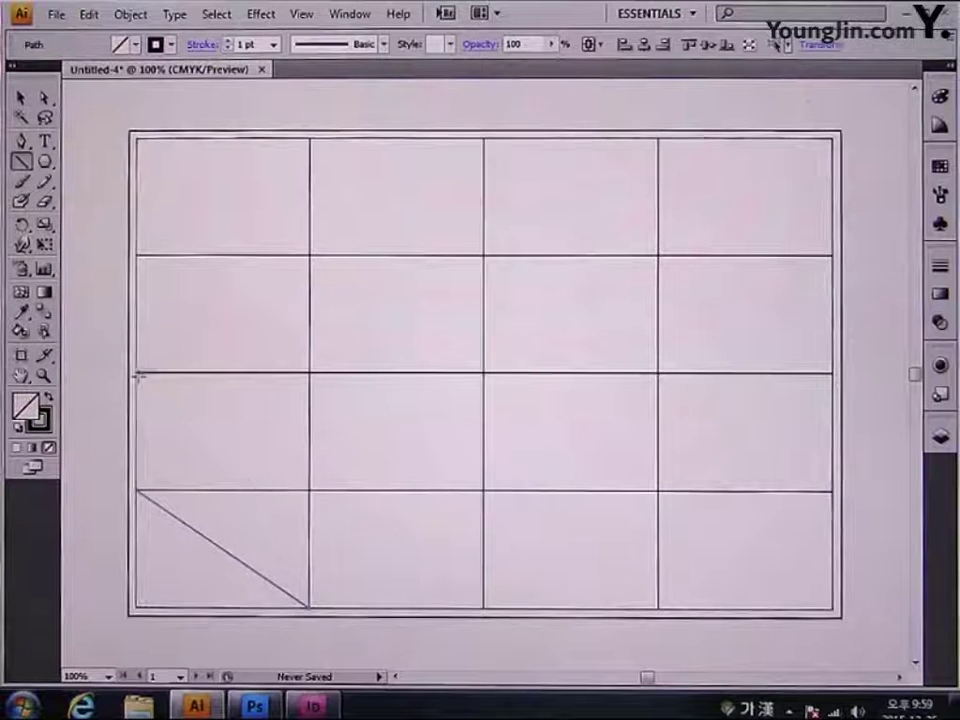
mouse_move(137, 373)
mouse_down()
mouse_move(461, 568)
mouse_move(483, 607)
mouse_up()
drag(137, 255, 659, 607)
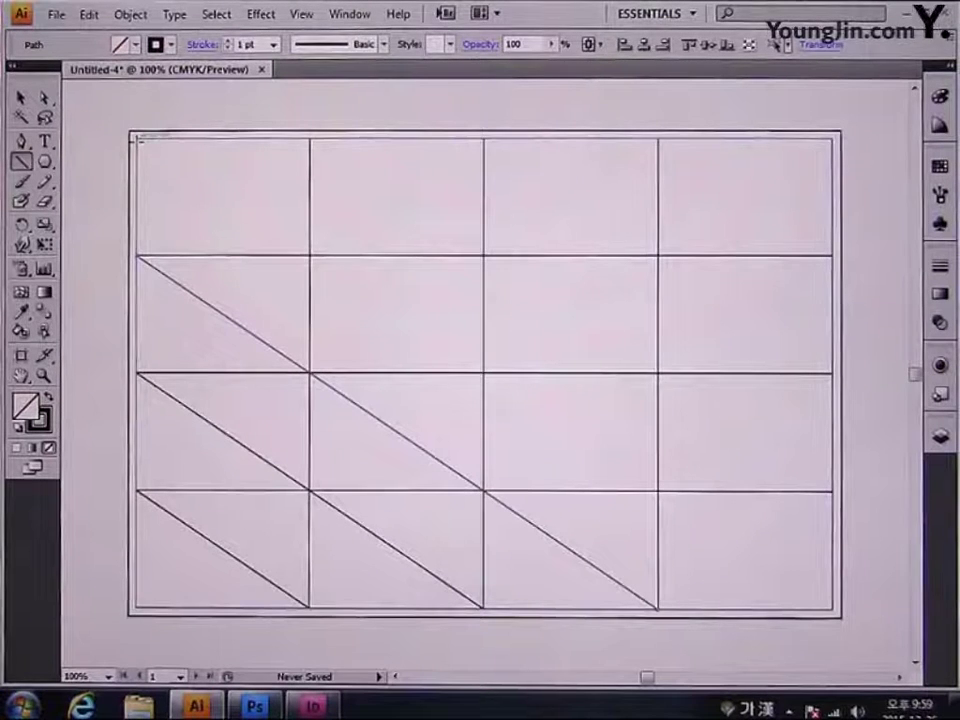
drag(137, 139, 831, 607)
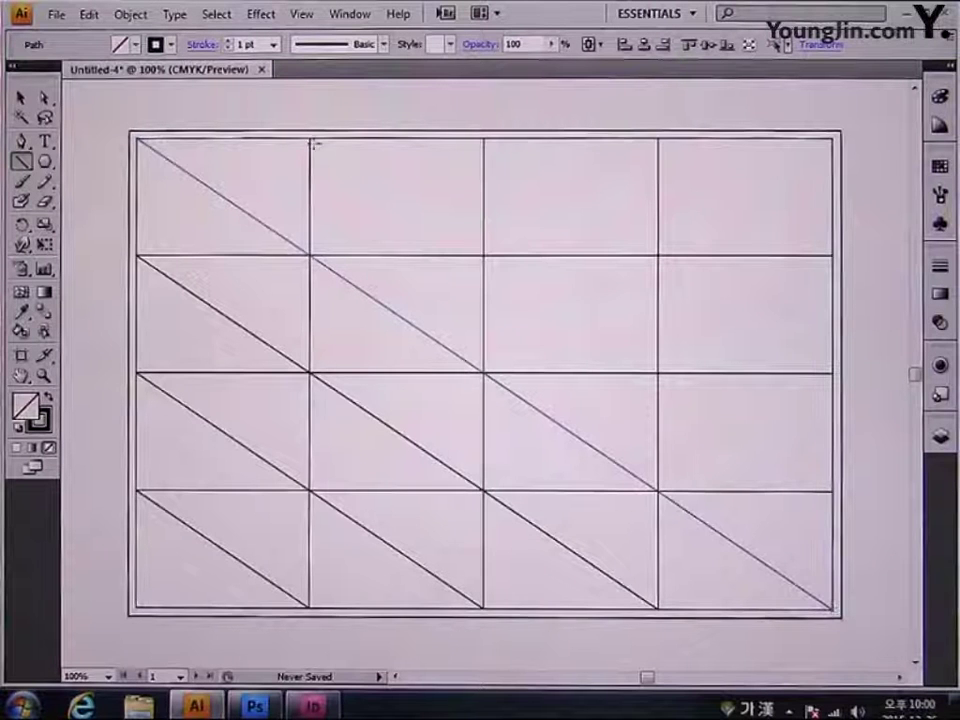
drag(310, 139, 831, 490)
drag(485, 139, 831, 372)
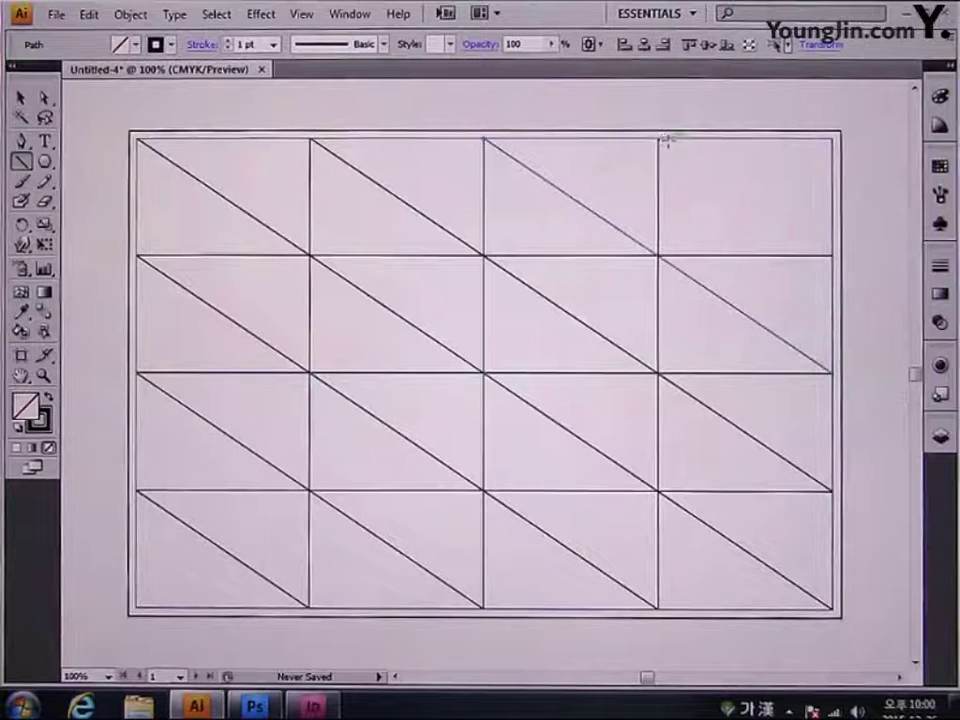
drag(660, 139, 835, 255)
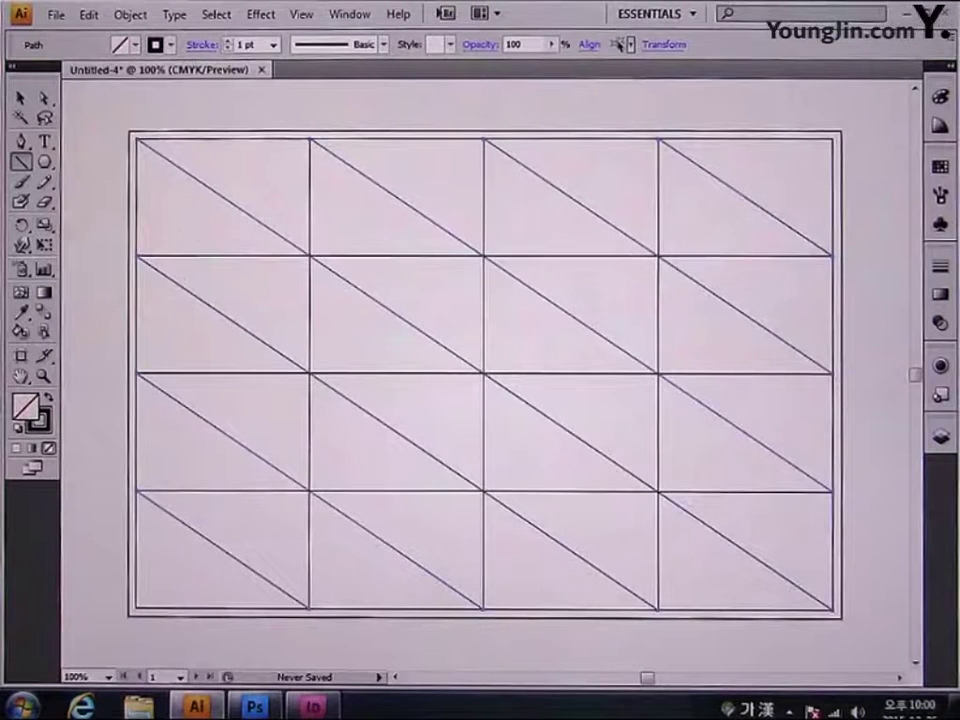
Reflect a copy of all the diagonal lines across the vertical axis to form crossing diagonals.
drag(20, 224, 72, 254)
double_click(20, 224)
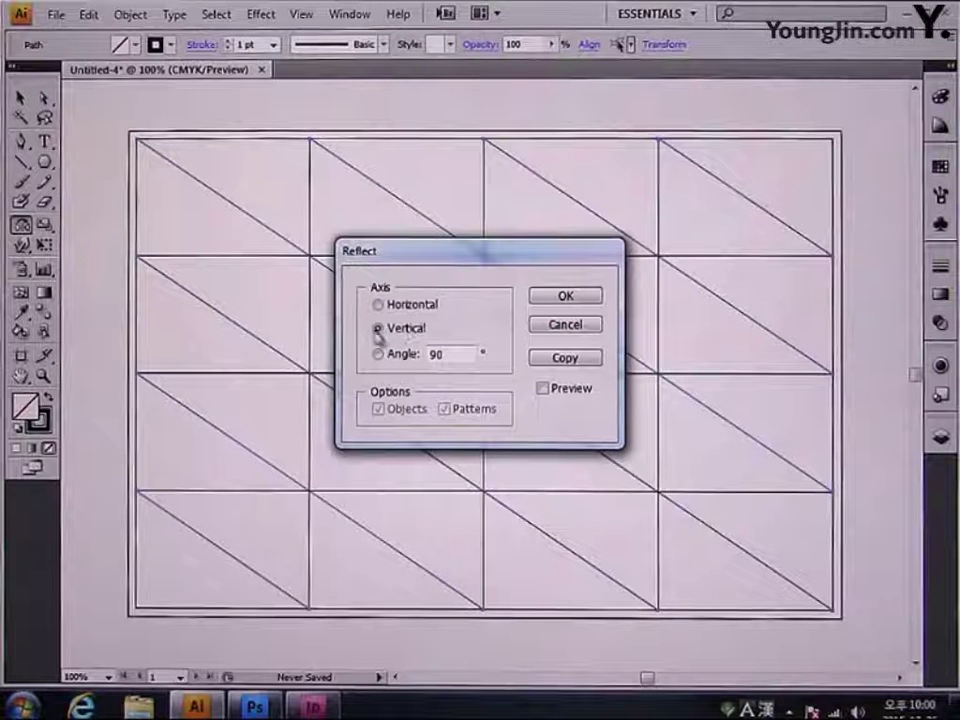
click(564, 359)
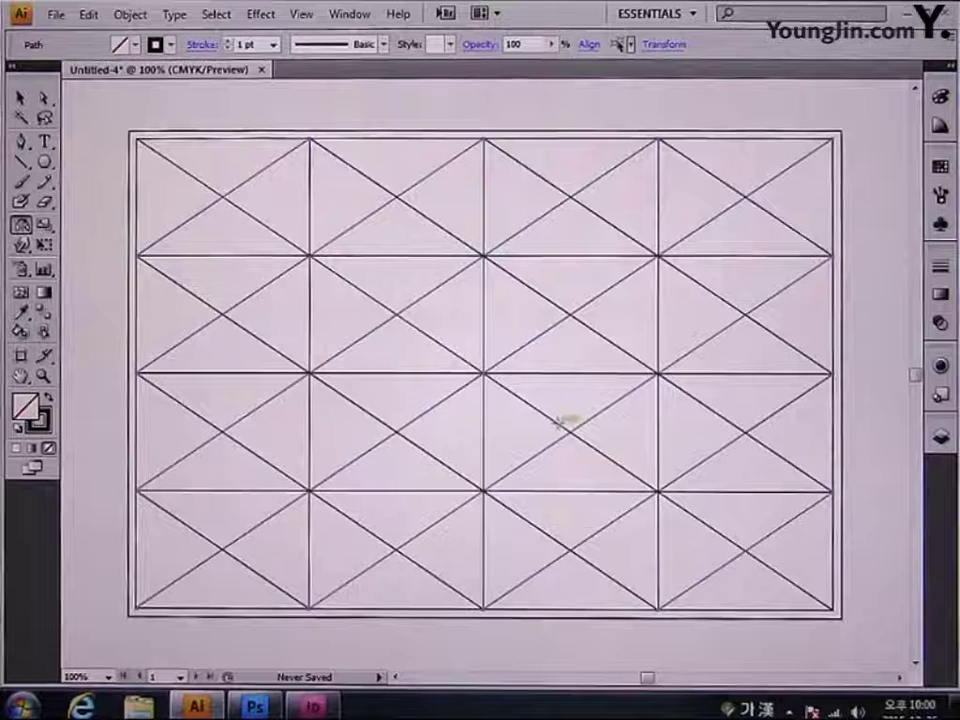
Unlock the grid and select it together with all the diagonal lines.
click(130, 14)
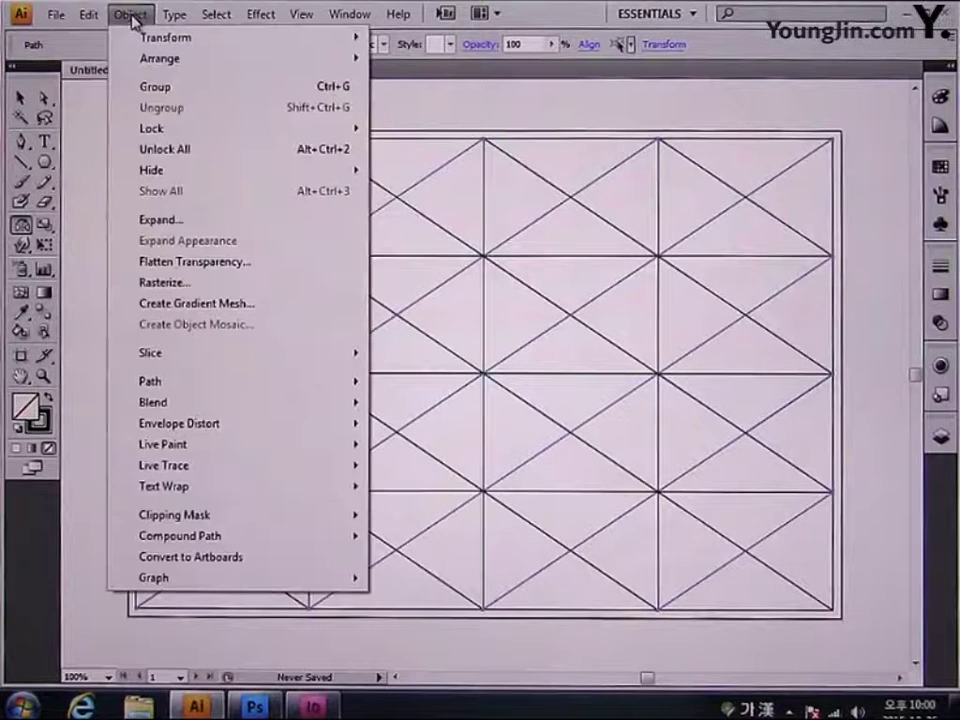
click(166, 150)
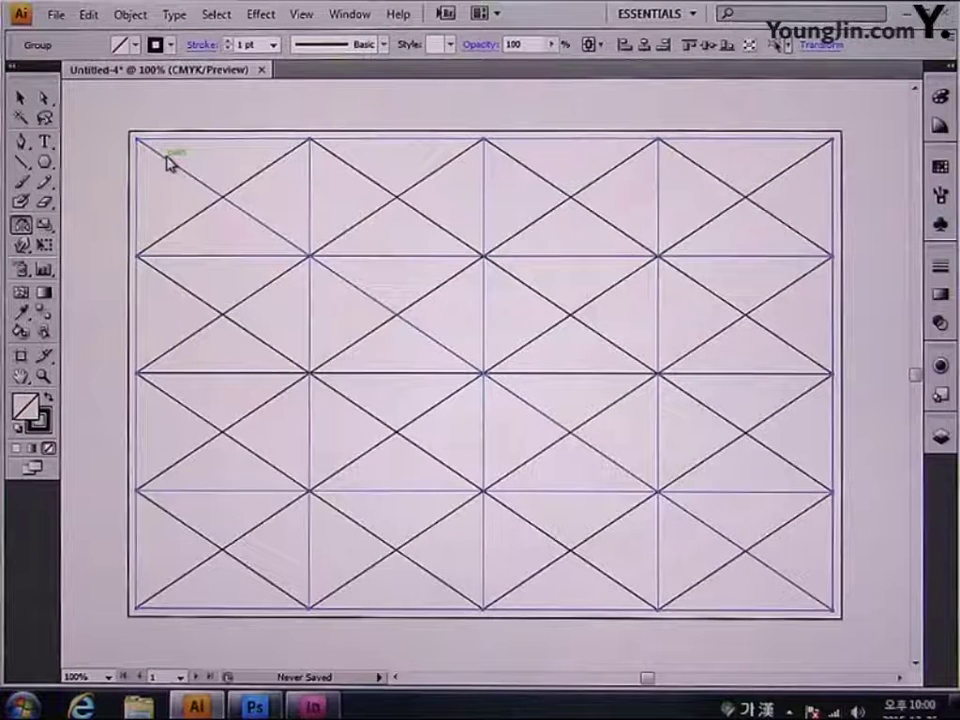
shift+click(168, 160)
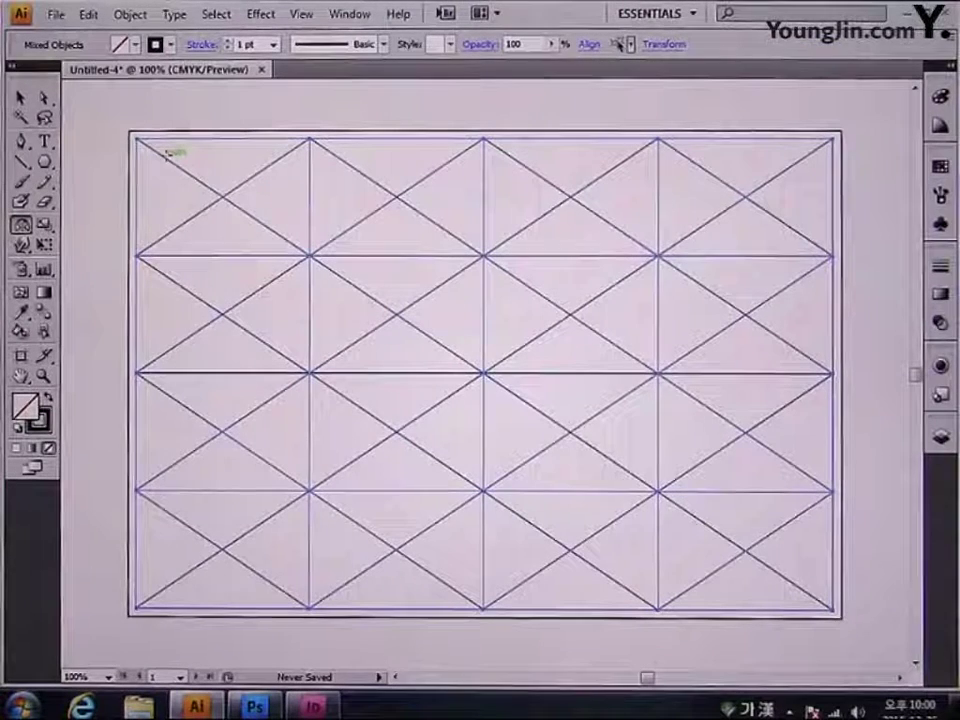
Change the stroke of the grid and diagonal lines to red and group them together.
double_click(42, 420)
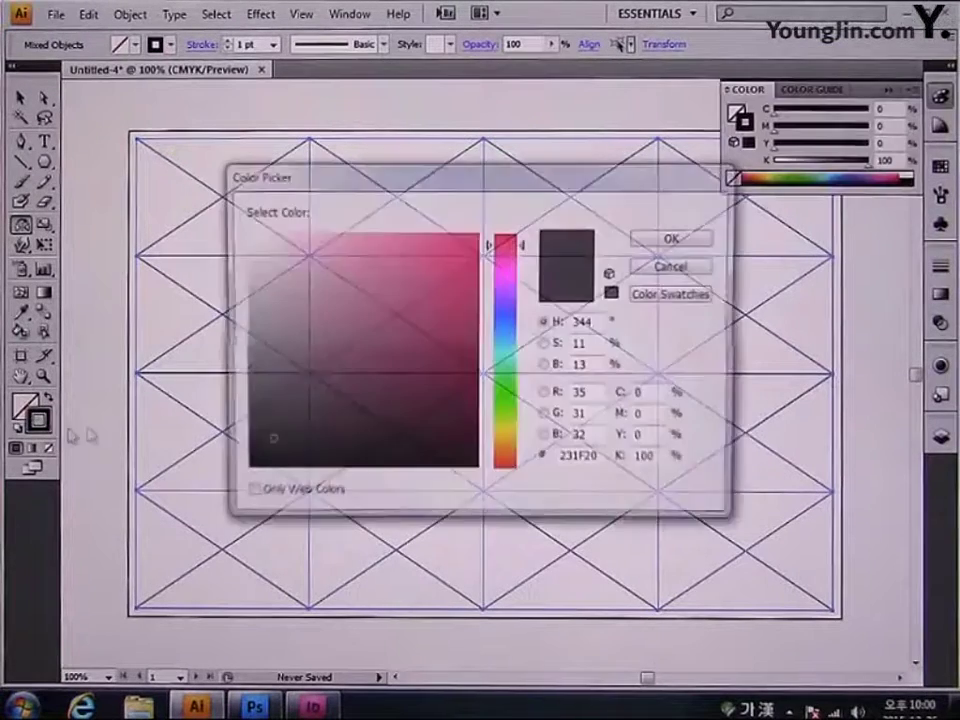
drag(390, 336, 529, 231)
click(648, 237)
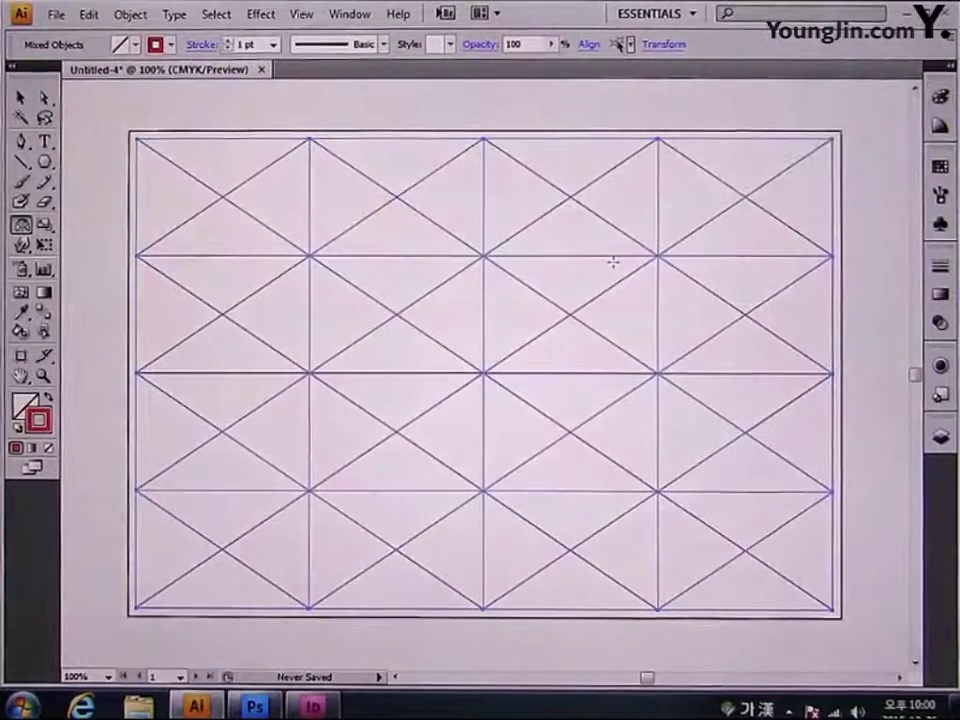
key(ctrl+g)
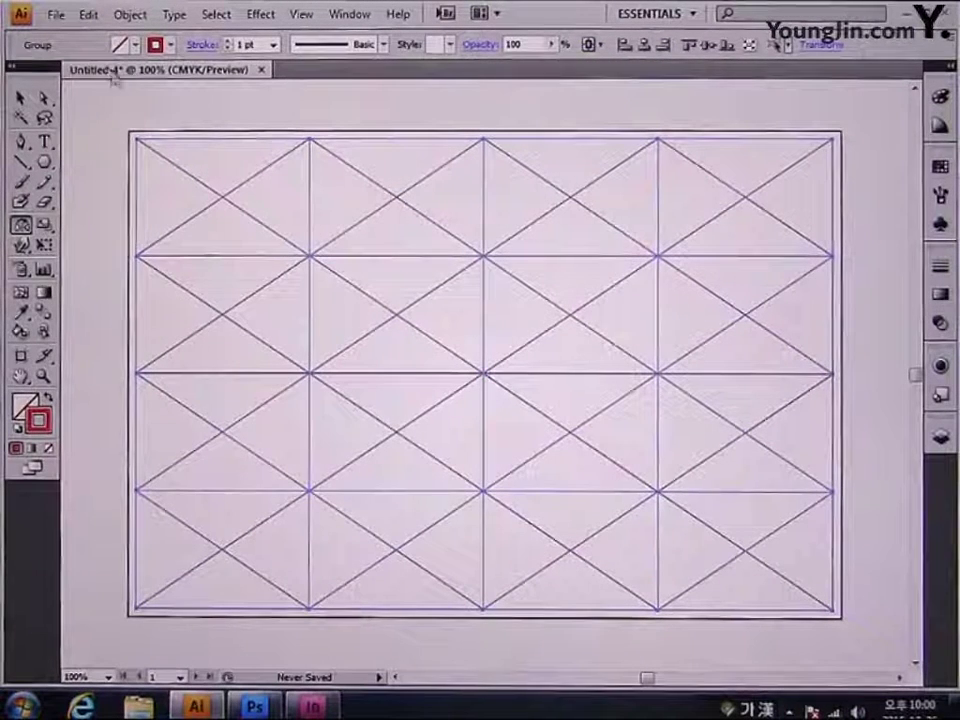
Save the document as the Adobe Illustrator file 일러스트작업, replacing the existing file and accepting the default save options.
click(57, 15)
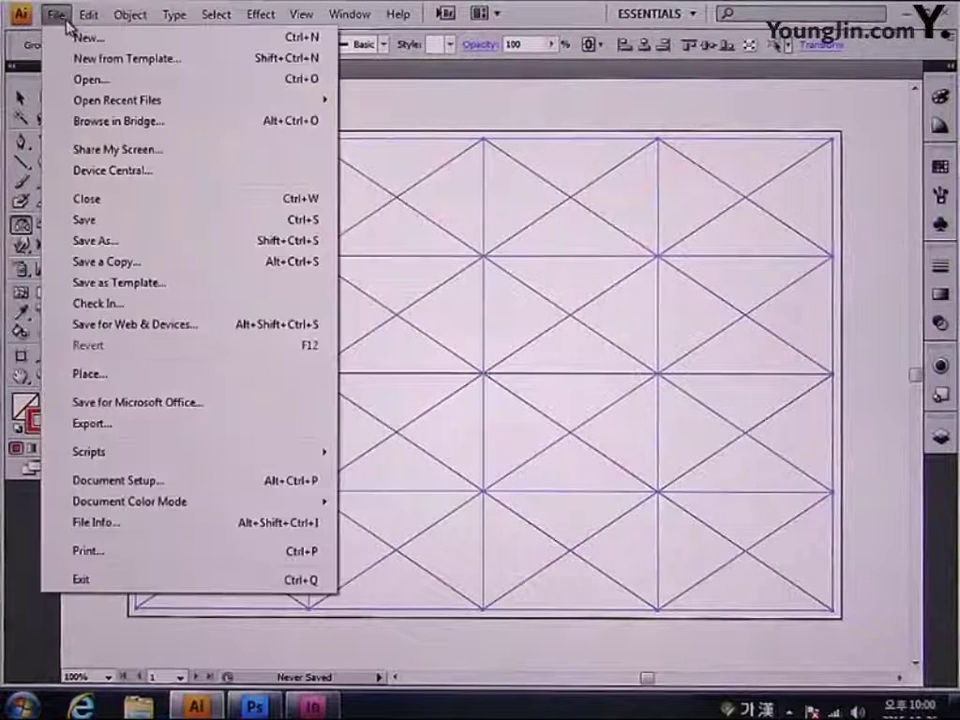
click(90, 223)
click(280, 455)
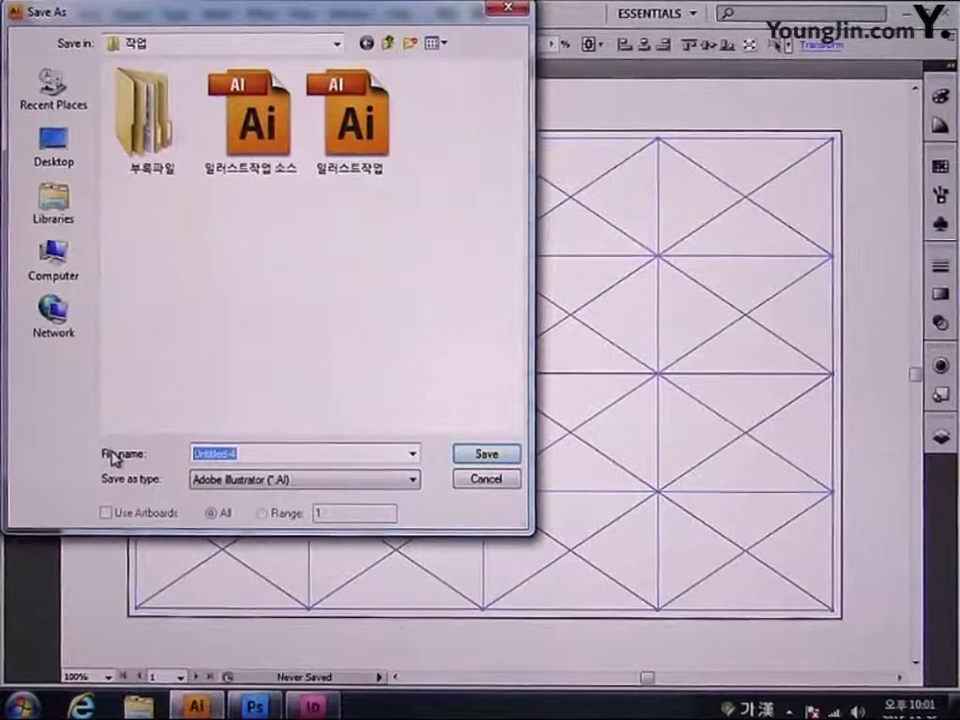
text(일러스트작)
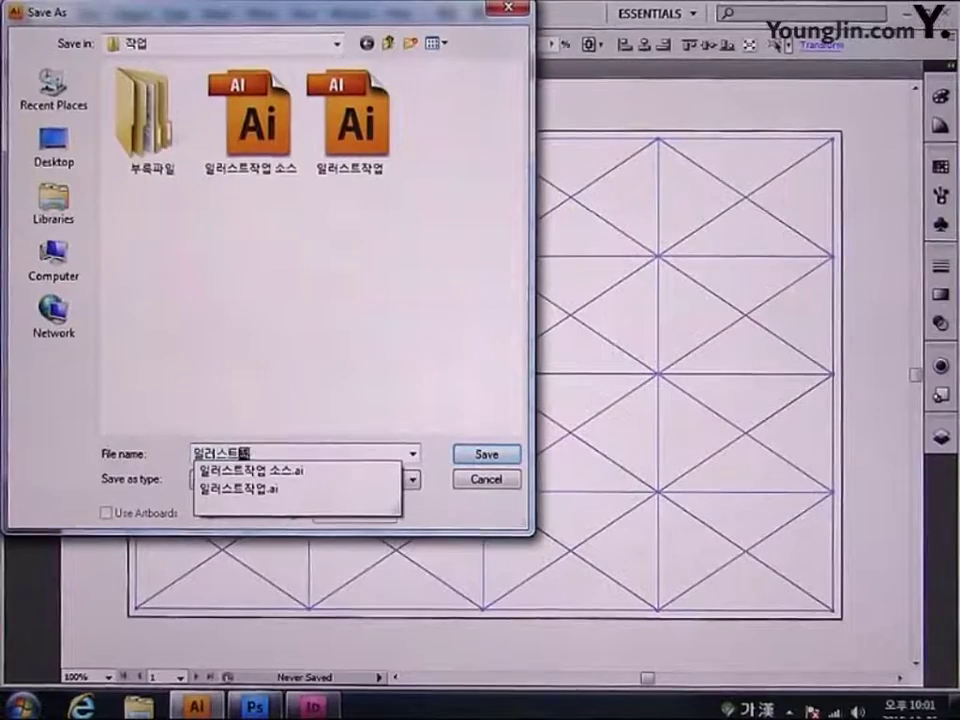
text(업)
key(Return)
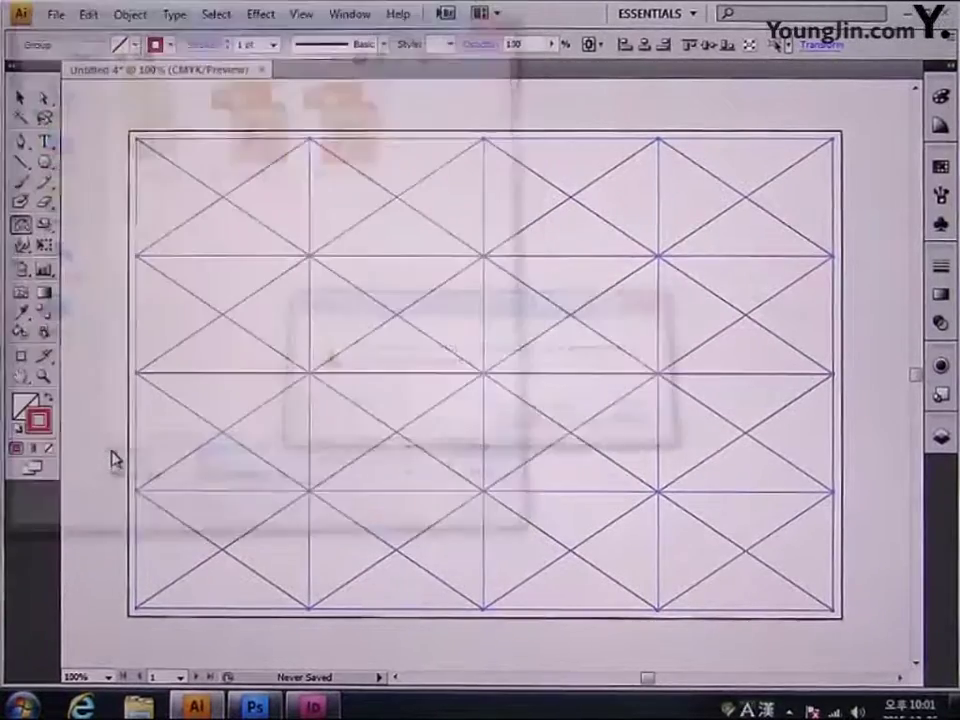
key(Return)
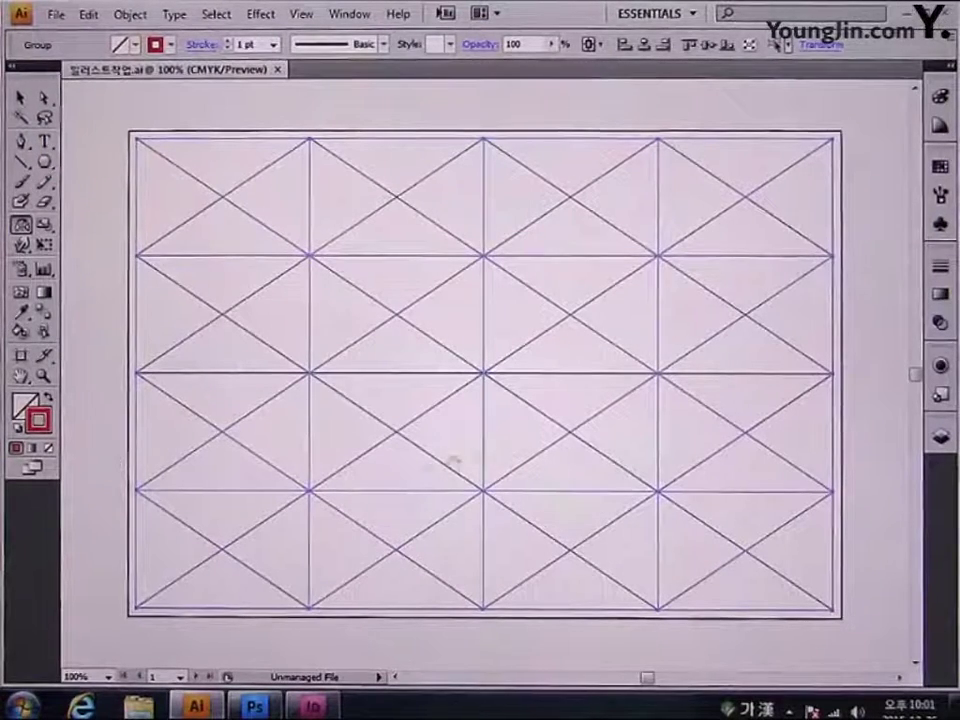
Lock the 그리드 layer that holds the red guide lines.
drag(454, 461, 550, 445)
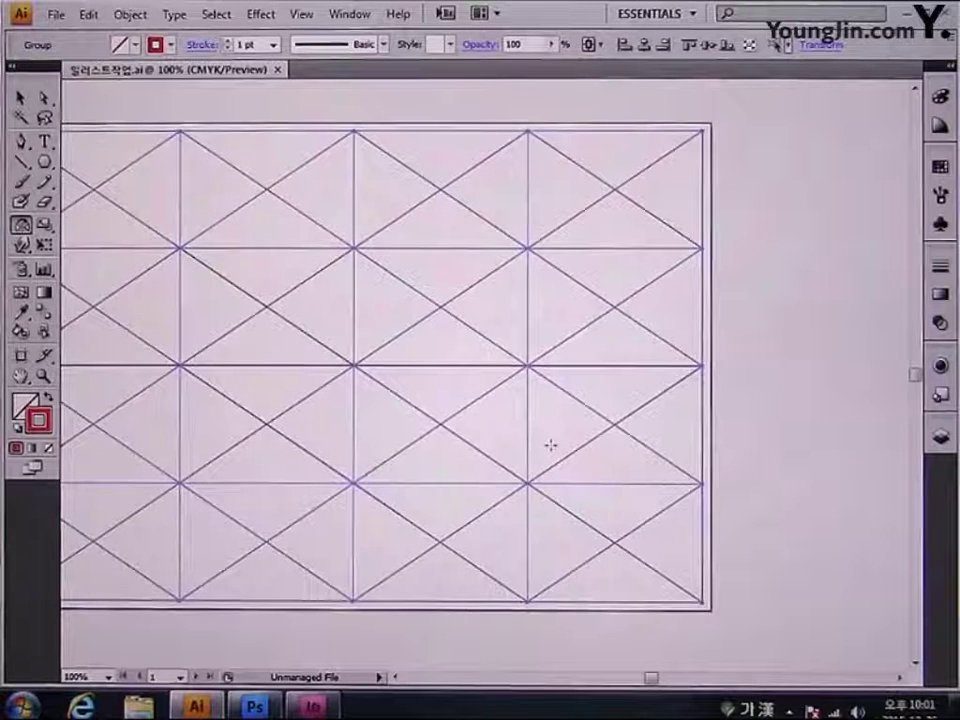
click(940, 438)
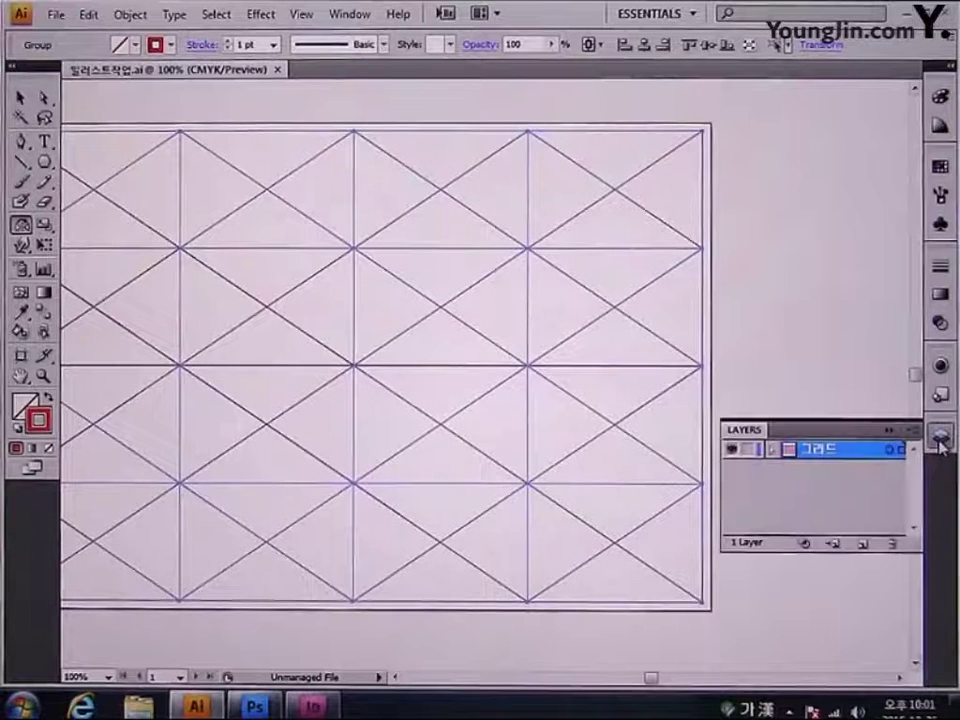
click(748, 452)
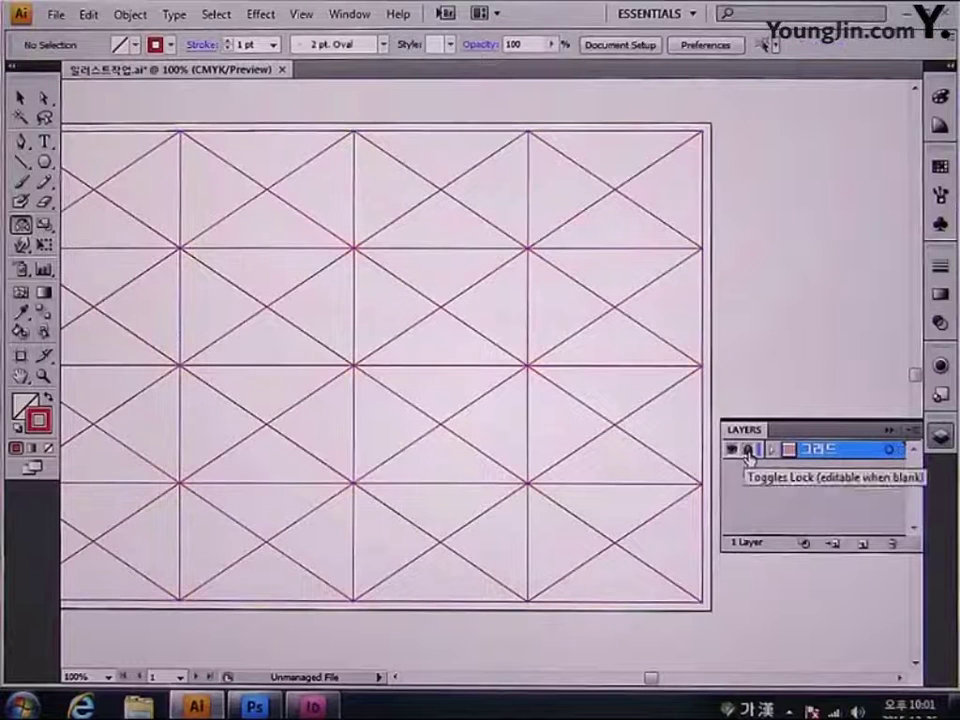
Add a new layer beneath the 그리드 layer and name it 도형.
click(863, 544)
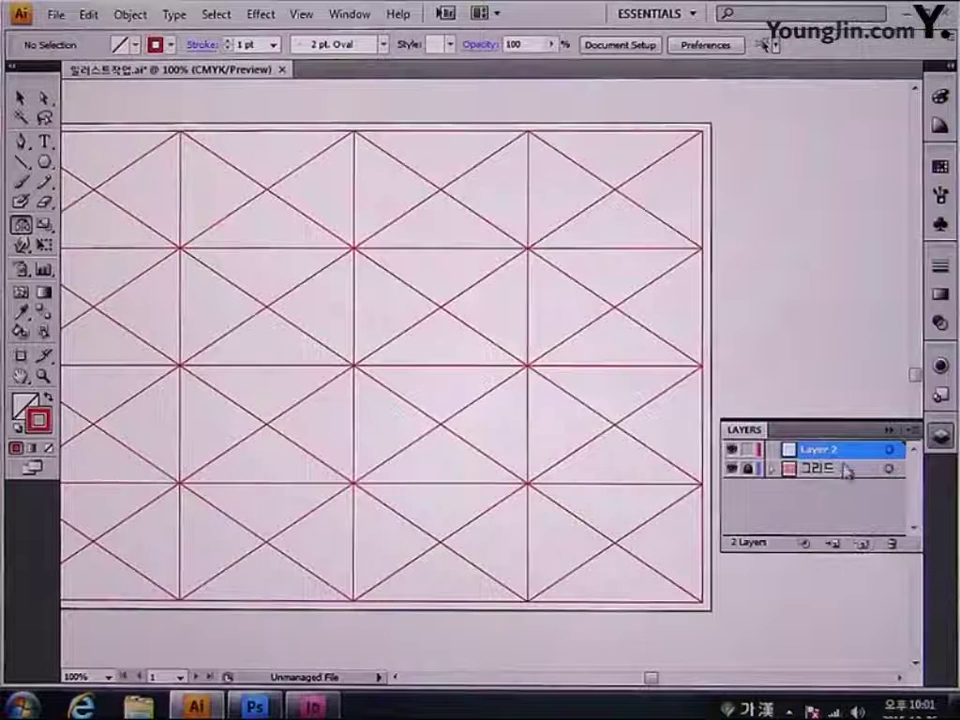
drag(843, 455, 848, 490)
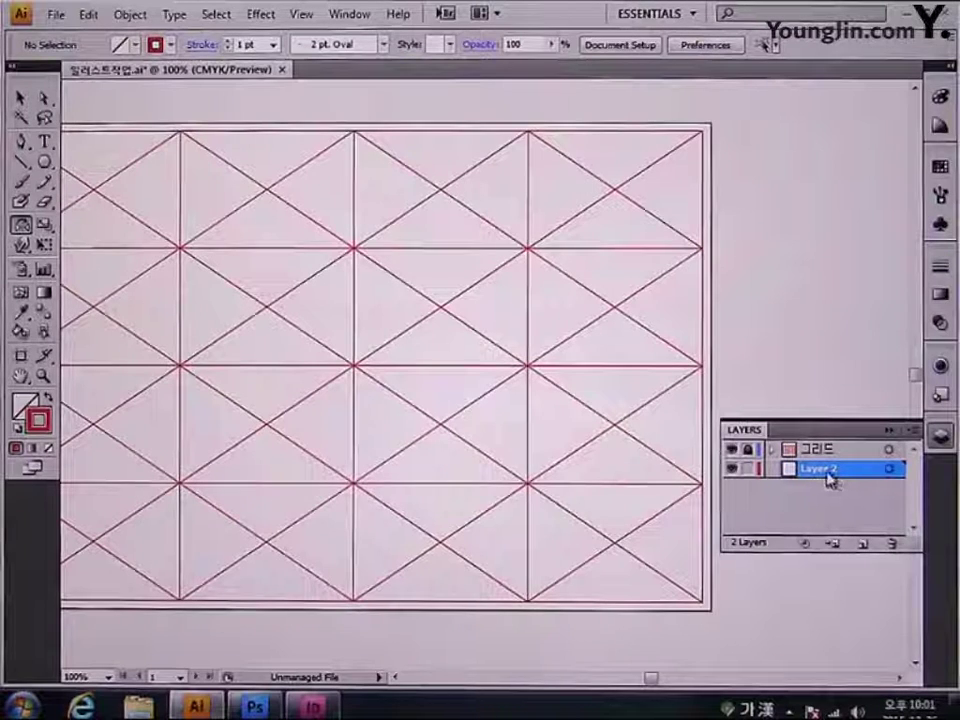
double_click(828, 480)
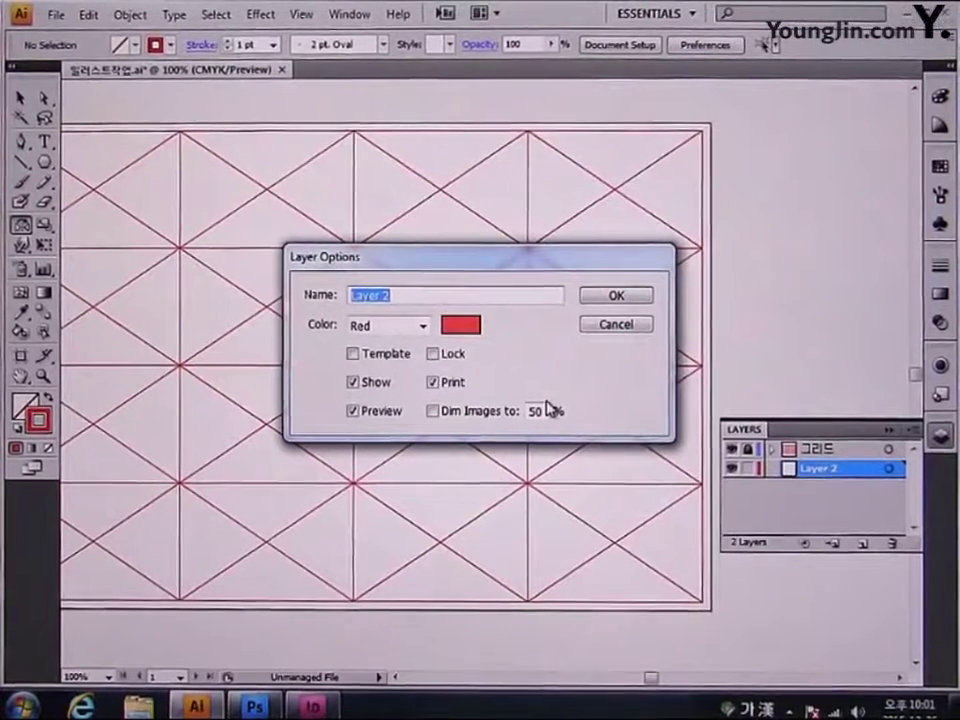
text(도형)
key(Return)
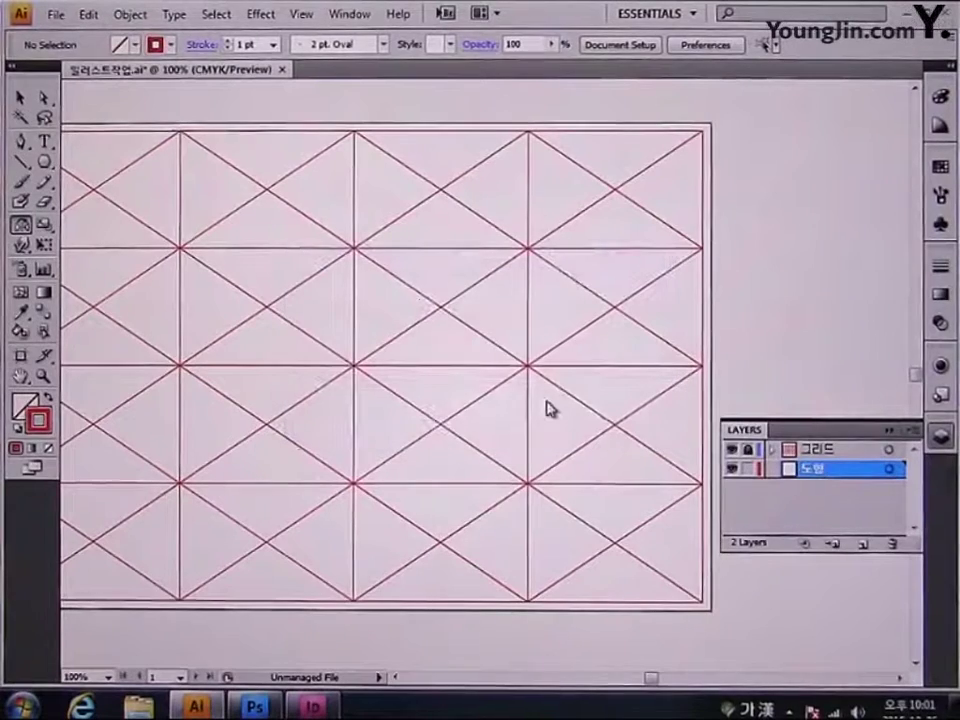
click(942, 437)
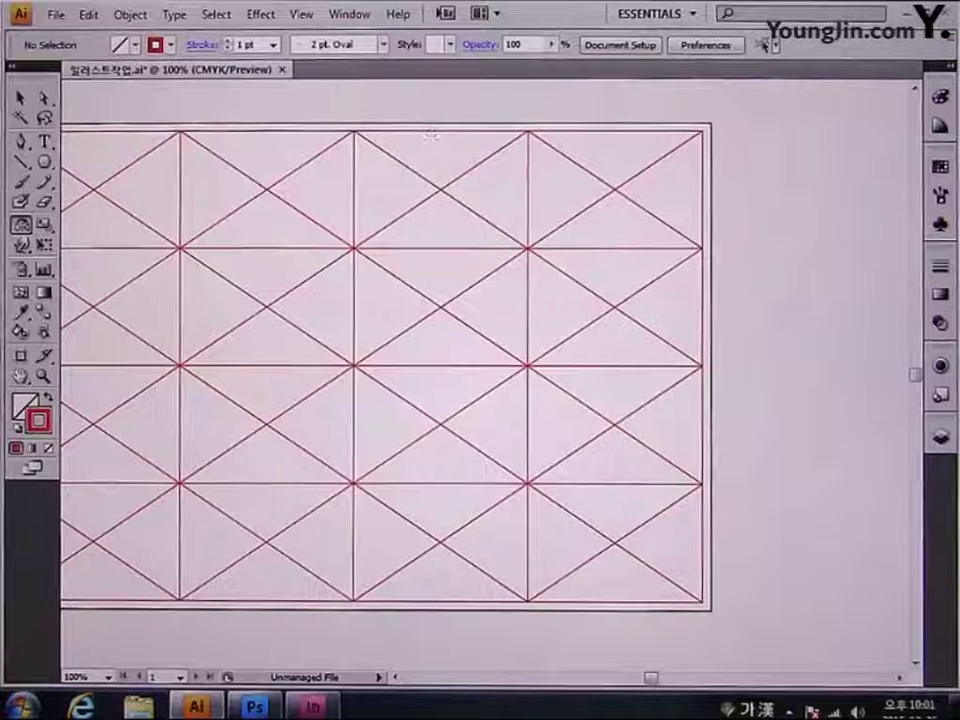
Show the document grid and turn on Snap to Grid.
click(305, 14)
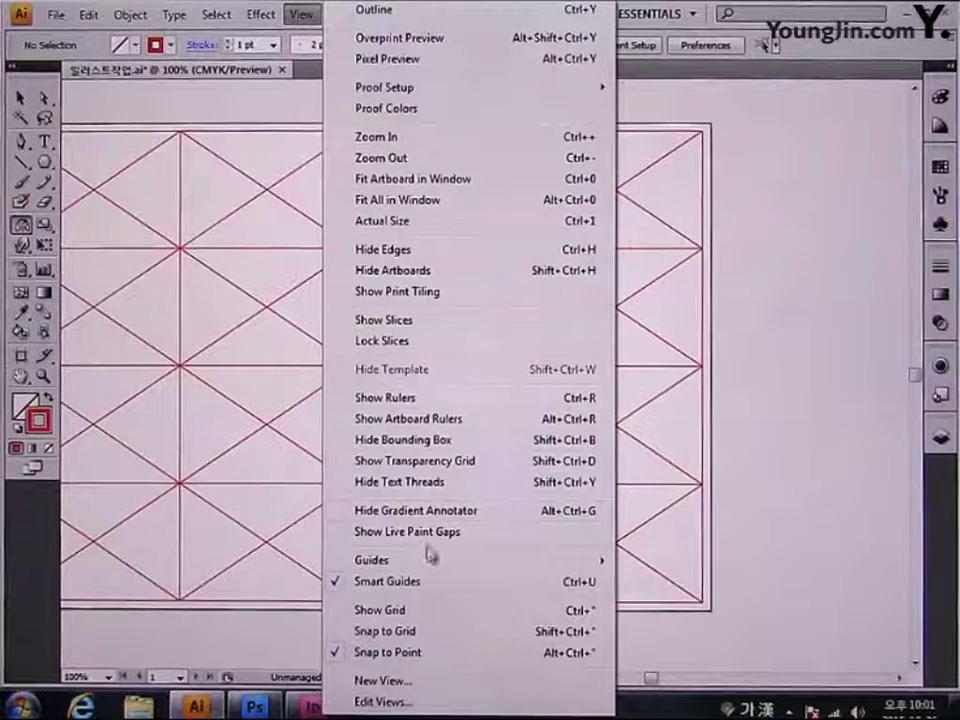
click(420, 612)
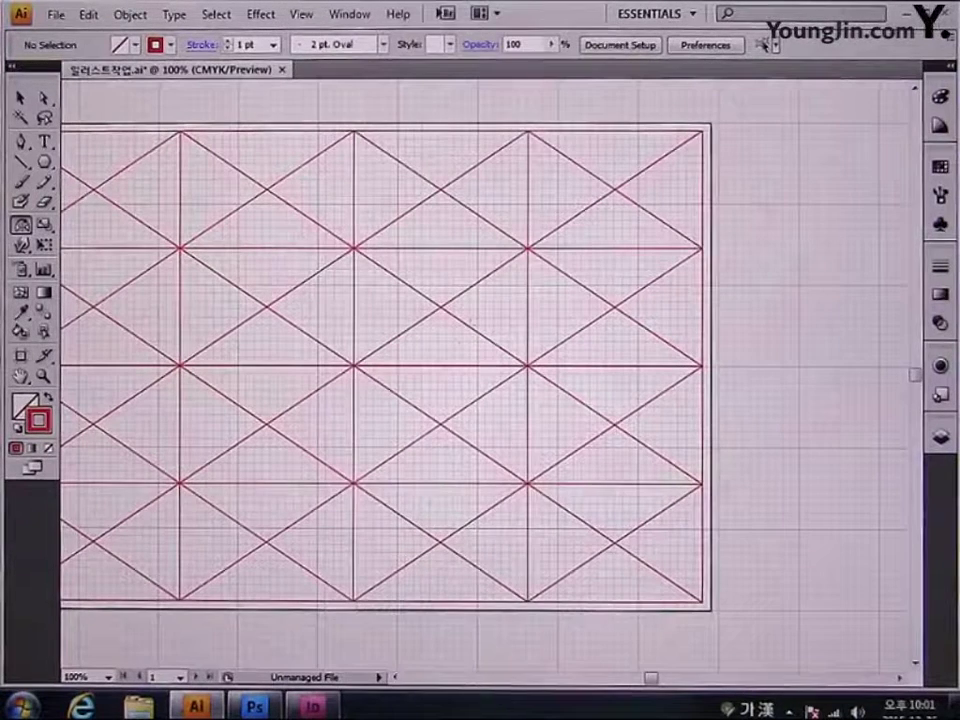
drag(780, 424, 445, 429)
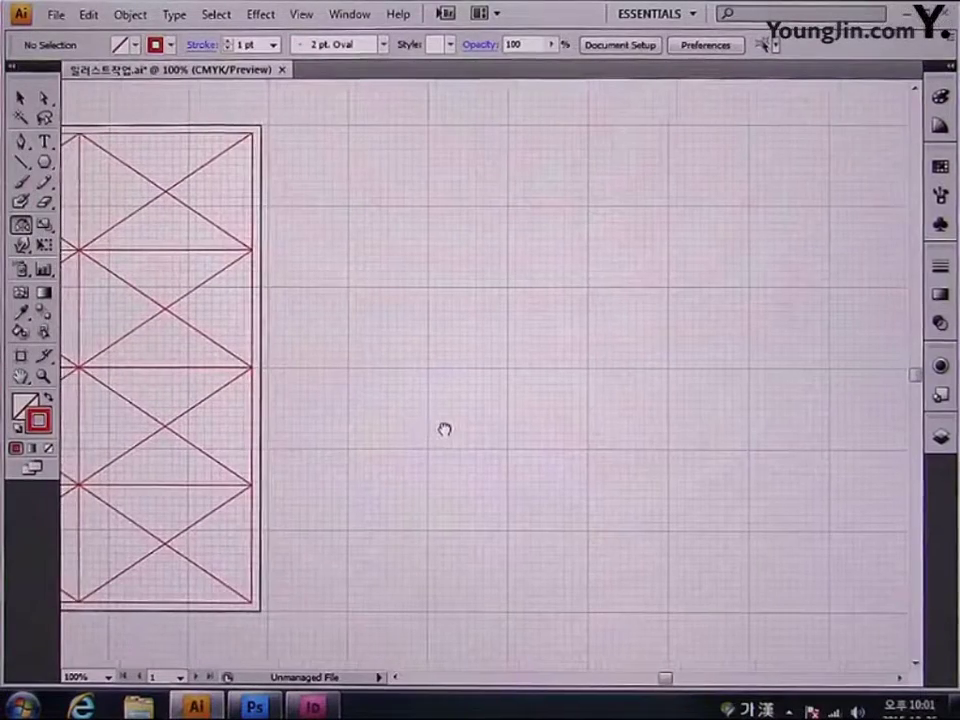
click(304, 16)
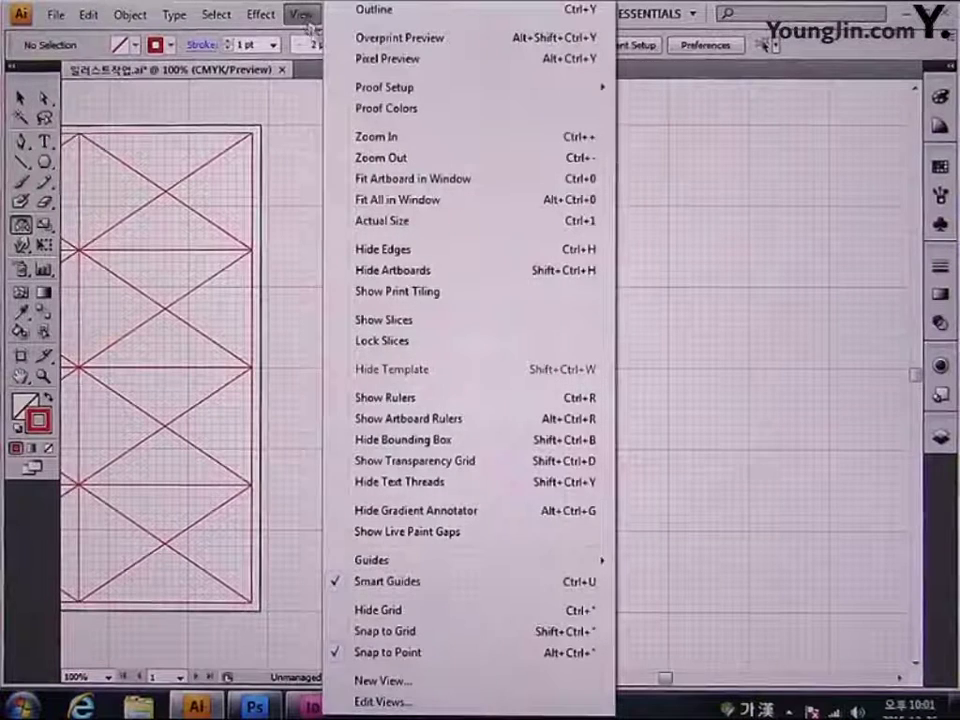
click(388, 633)
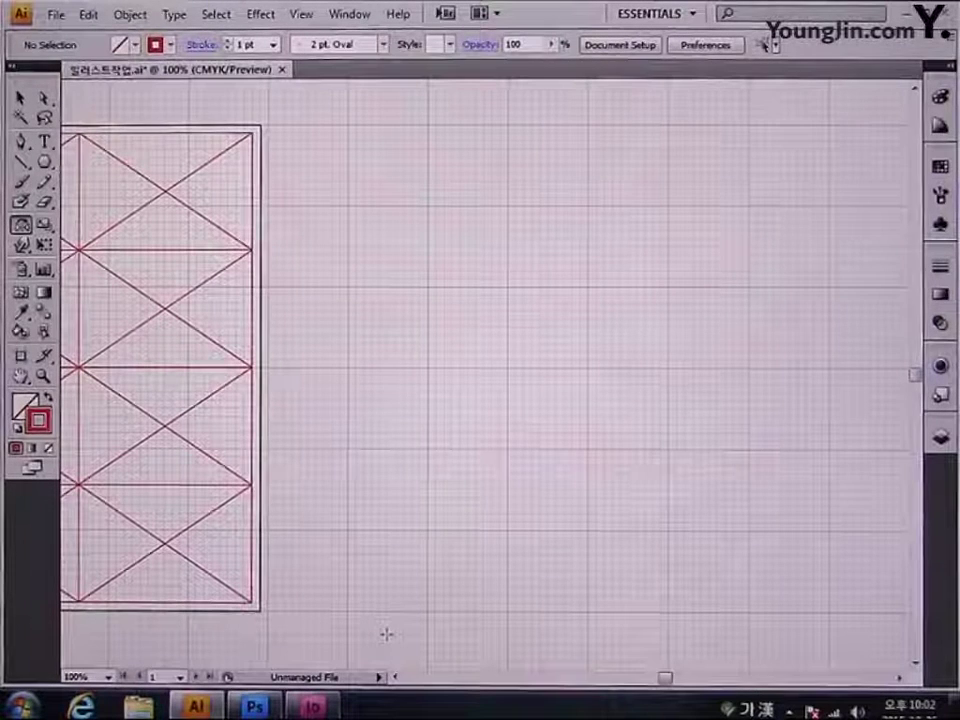
With the Pen tool, start a path beside the artboard with a short diagonal, a small curve and a longer diagonal running down-left.
click(20, 141)
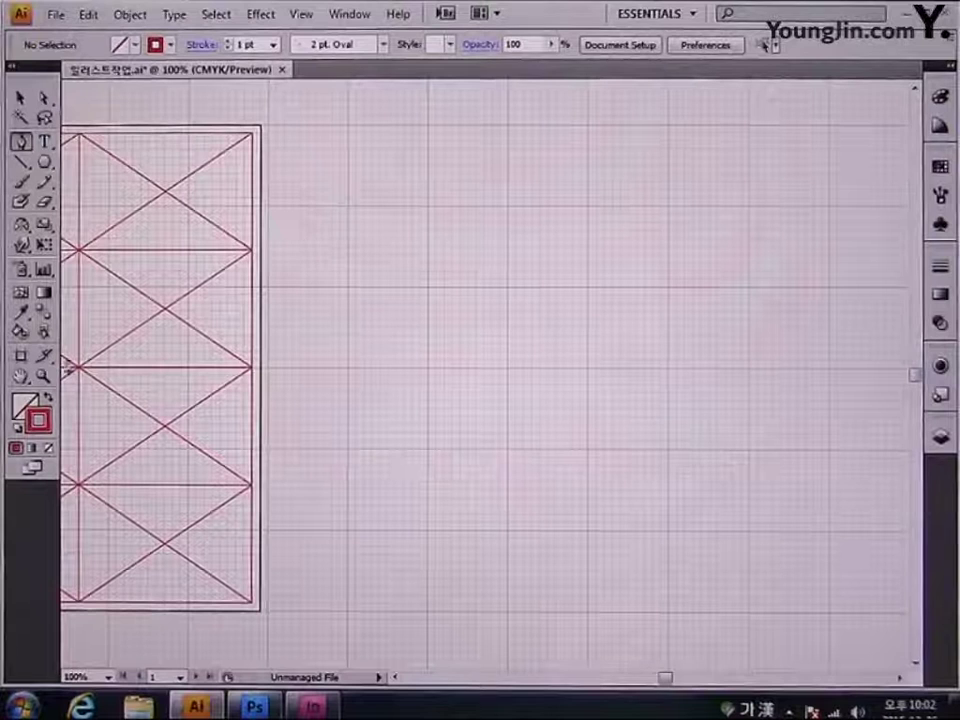
click(43, 375)
drag(293, 190, 552, 404)
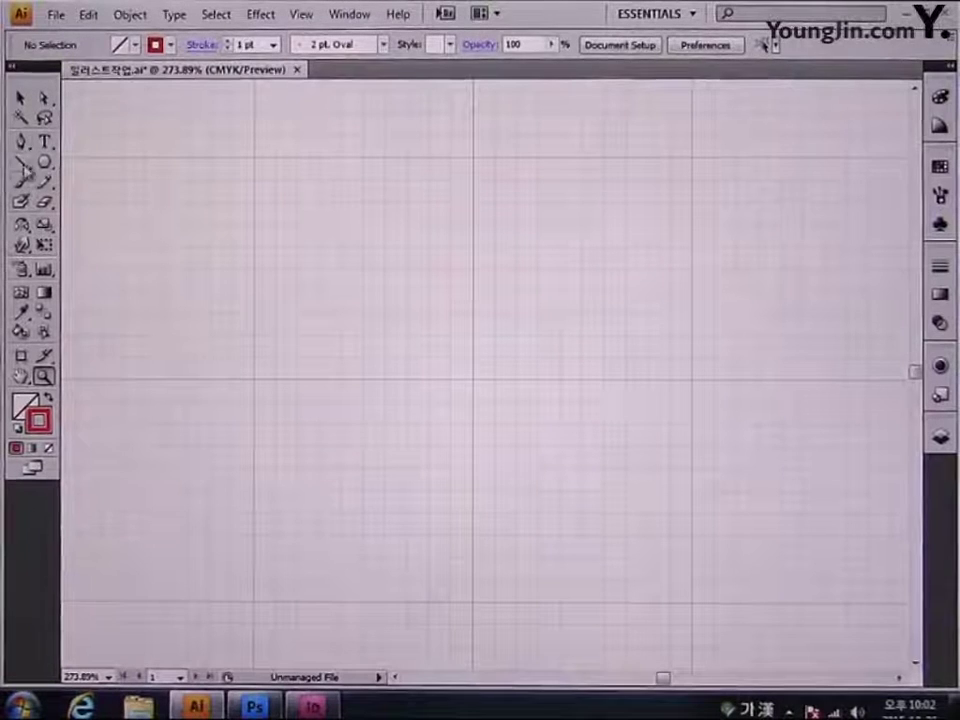
click(20, 141)
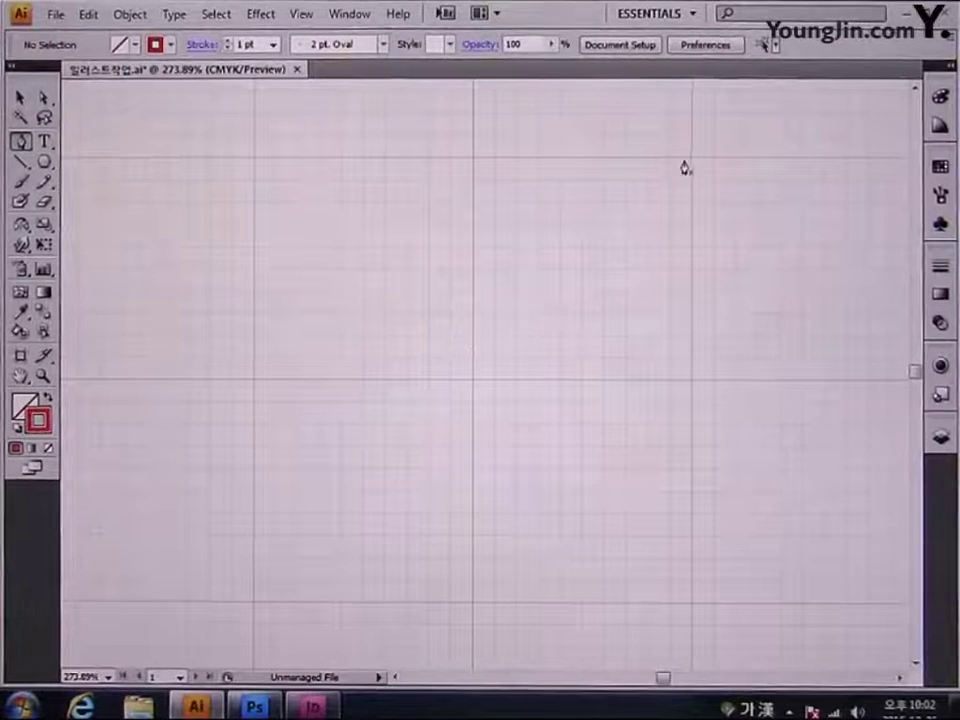
drag(473, 173, 519, 184)
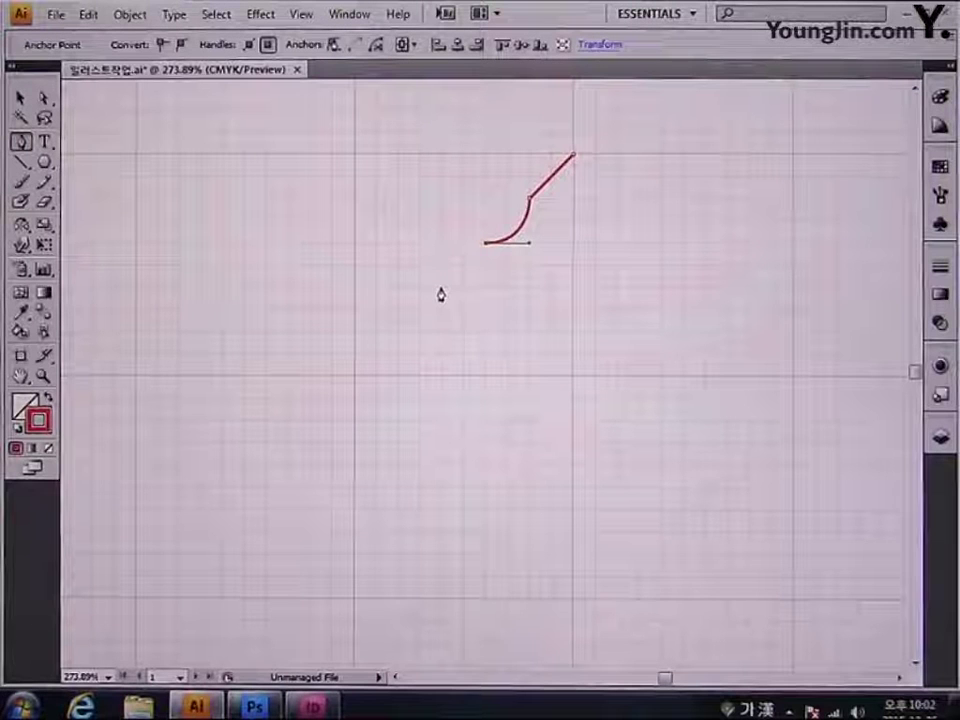
click(398, 334)
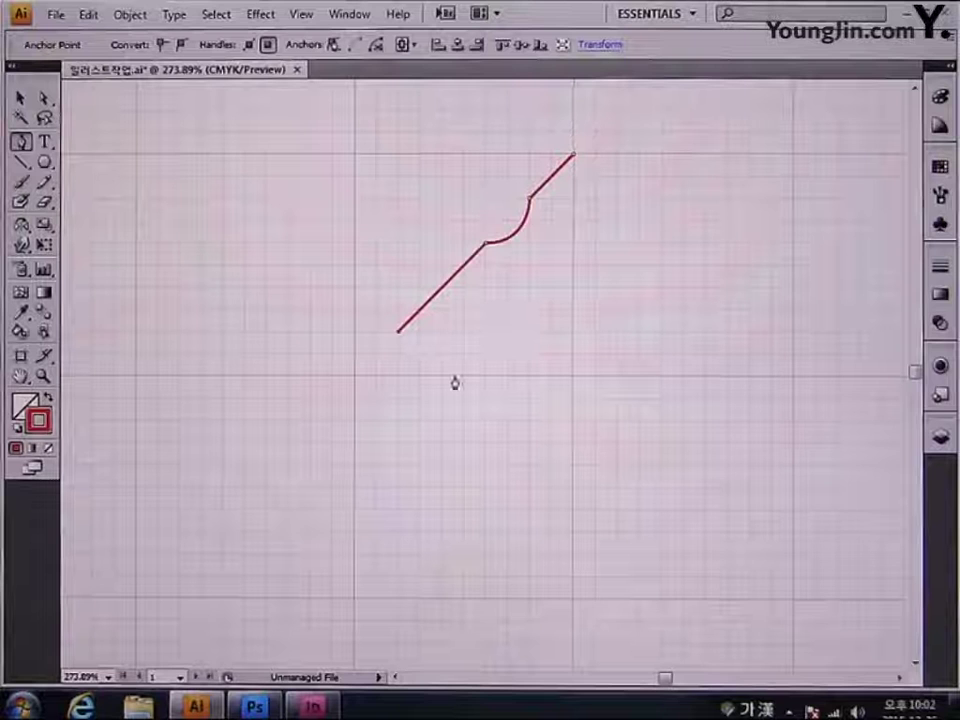
key(ctrl+z)
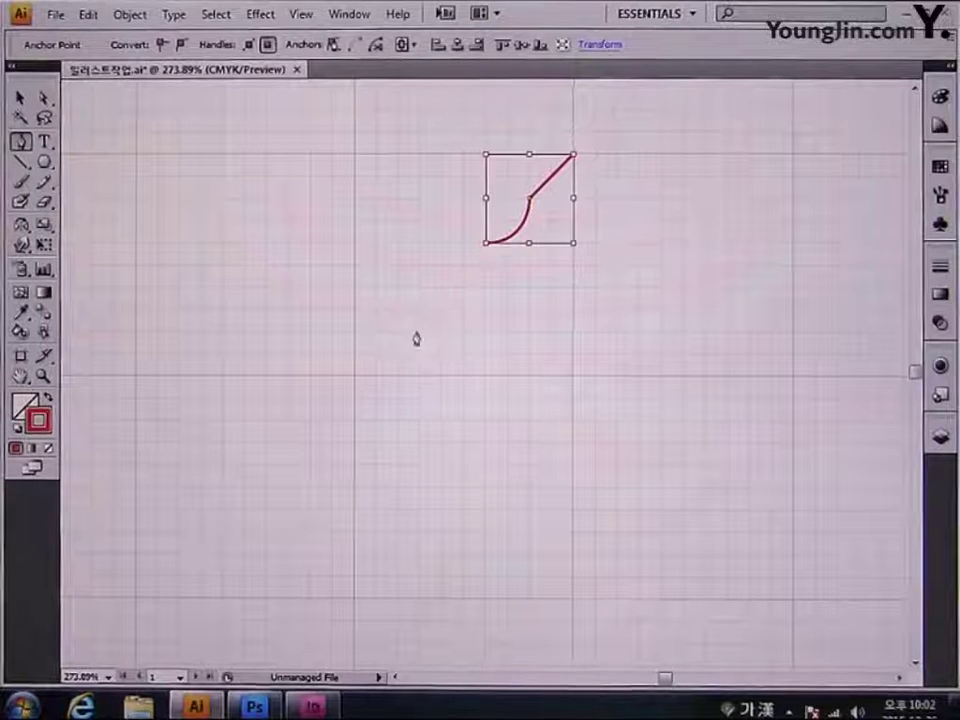
click(420, 310)
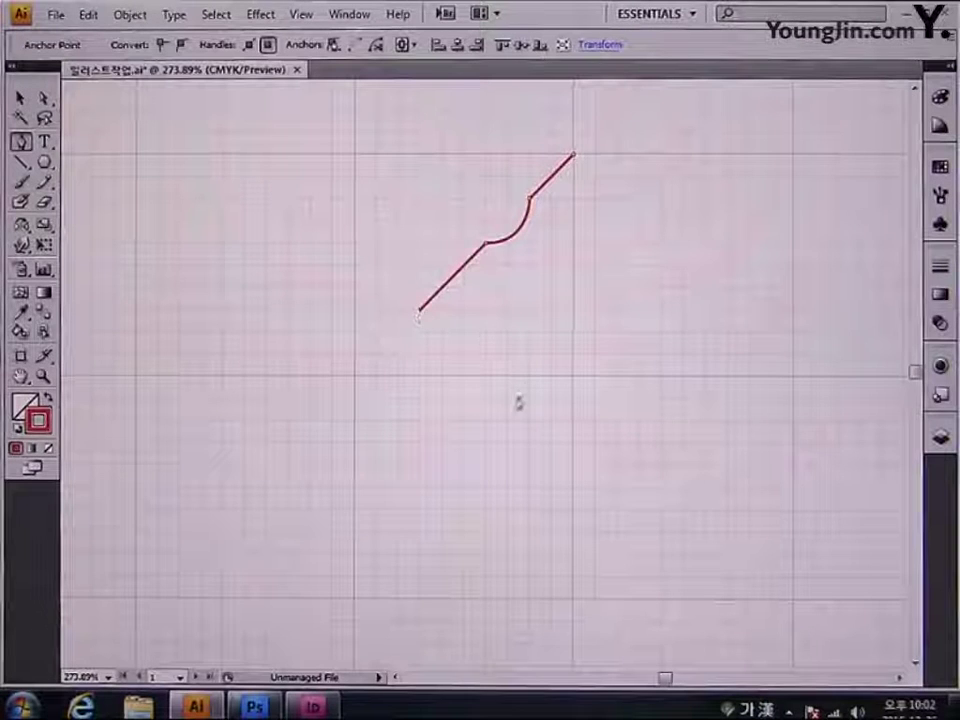
Continue the path with a curve bulging down to the right, ending in a corner followed by a short diagonal back down-left.
drag(542, 447, 537, 487)
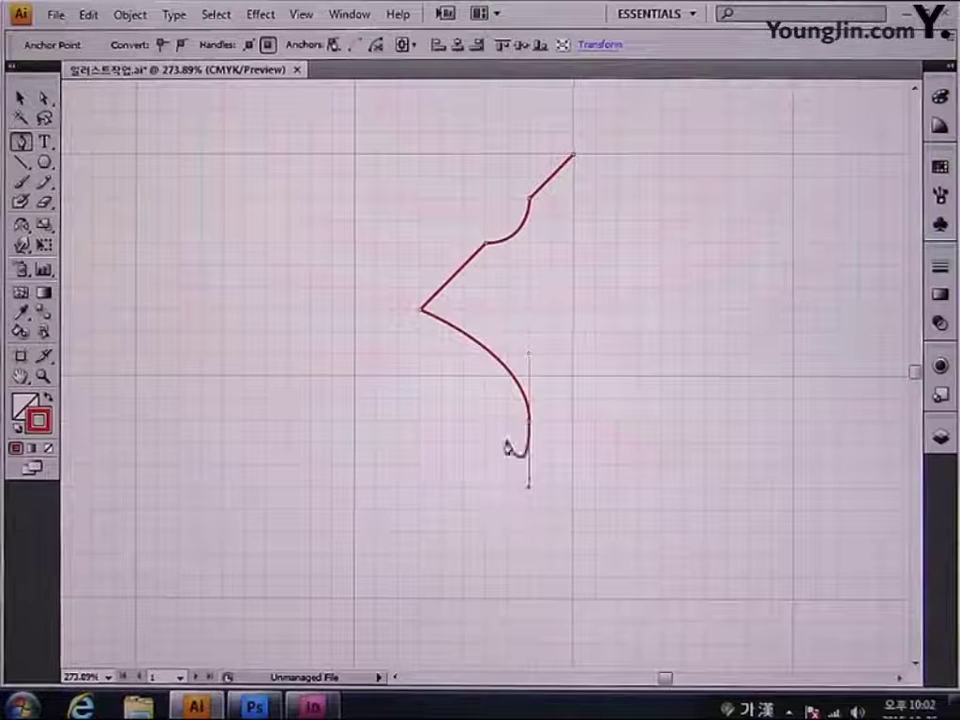
click(529, 421)
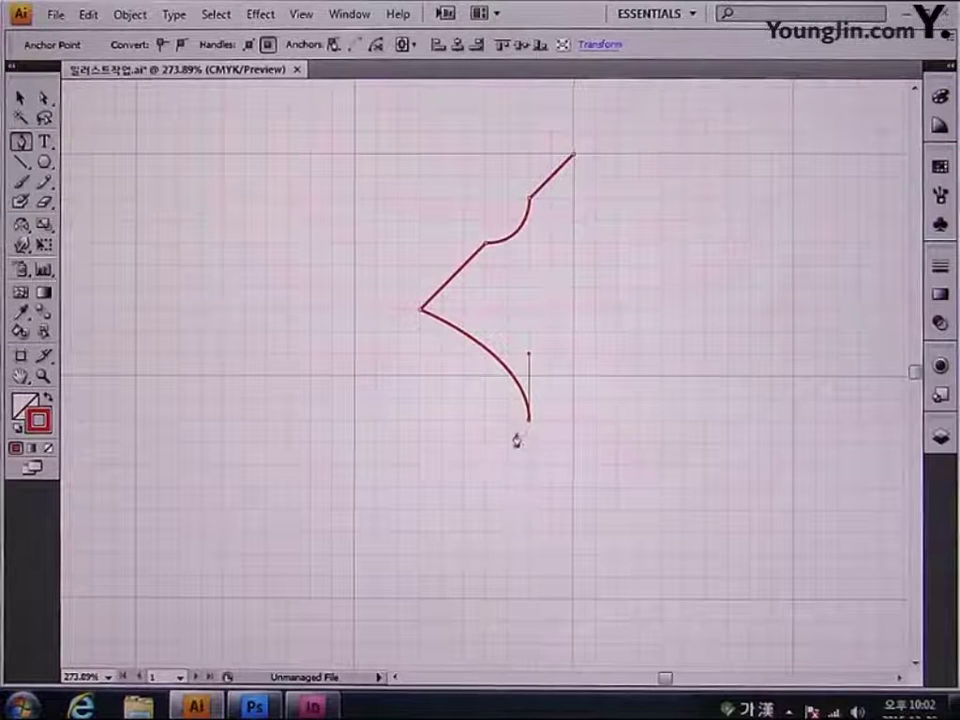
click(506, 446)
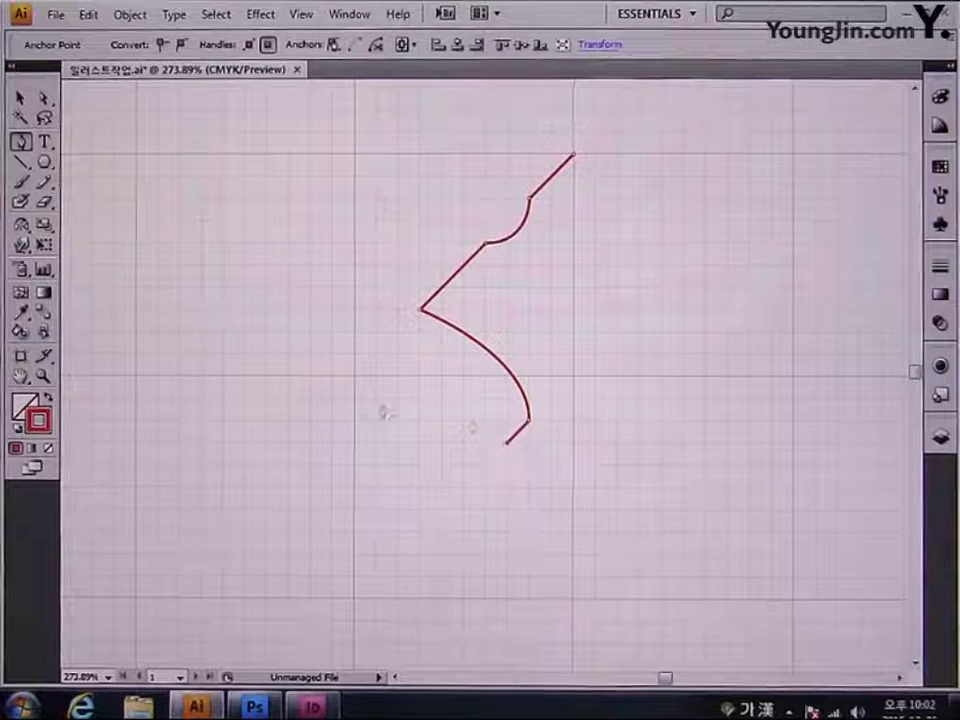
Extend the path with a large arch sweeping to the lower left, ending in a corner followed by a small curve back to the right.
drag(331, 462, 404, 646)
click(332, 468)
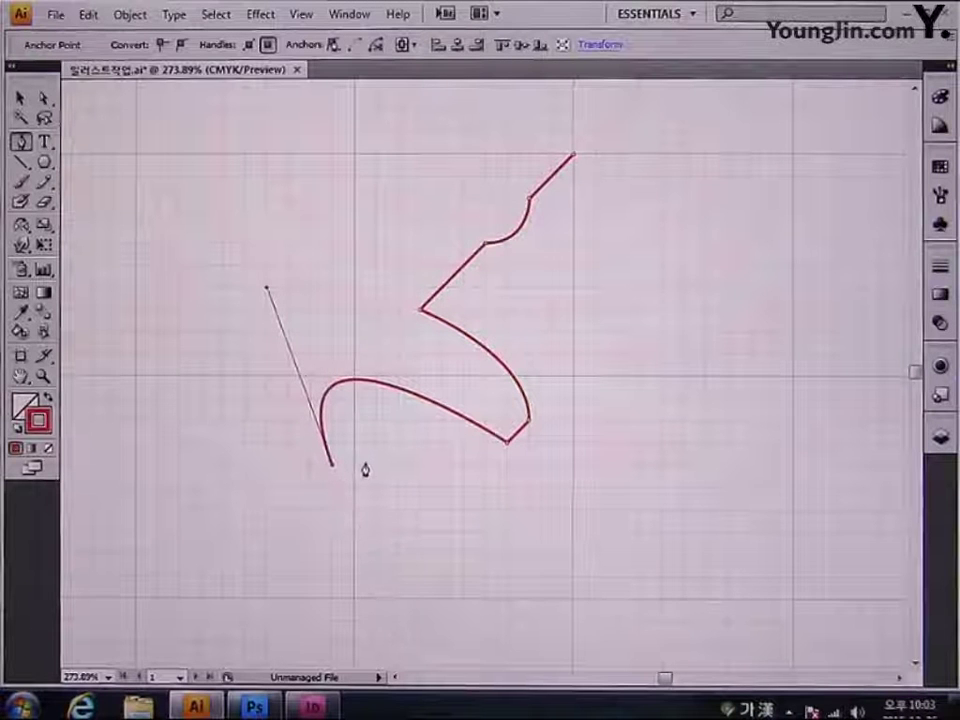
drag(374, 442, 394, 478)
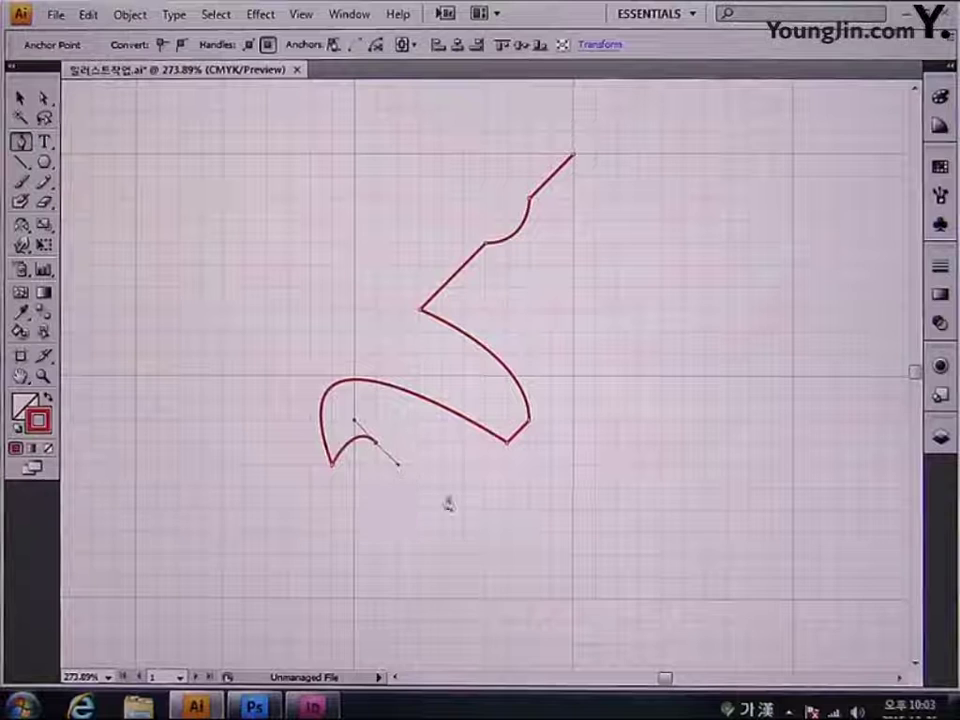
drag(448, 505, 450, 394)
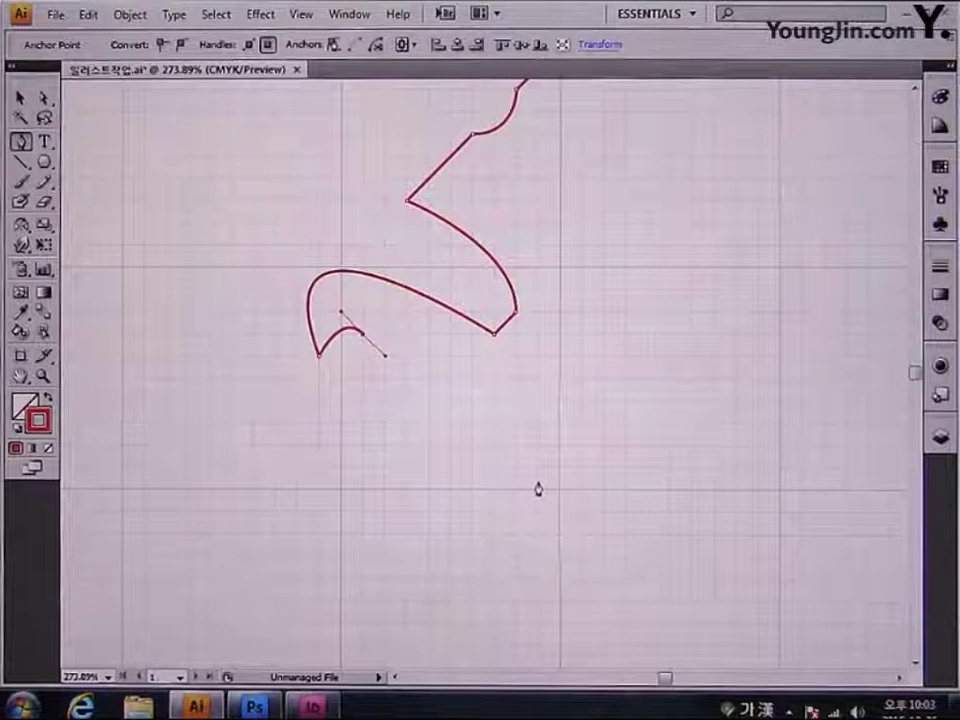